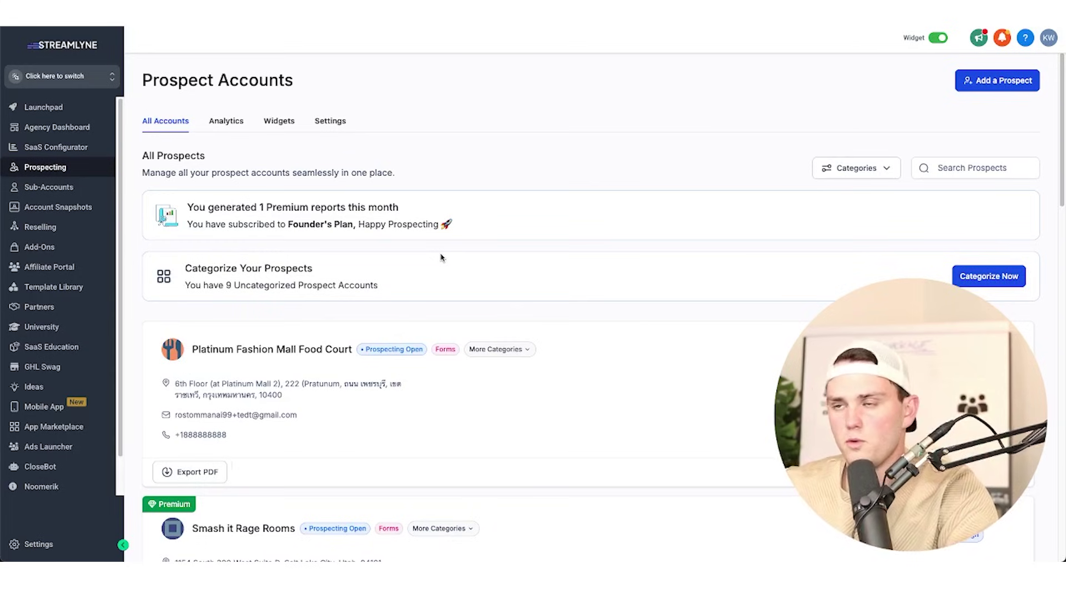
# Scroll the Prospect Accounts list down toward the Smash it Rage Rooms prospect.
pyautogui.scroll(-5, 441, 257)
# Open the Smash it Rage Rooms audit report and review Business Details and Techno Stack.
pyautogui.click(225, 261)
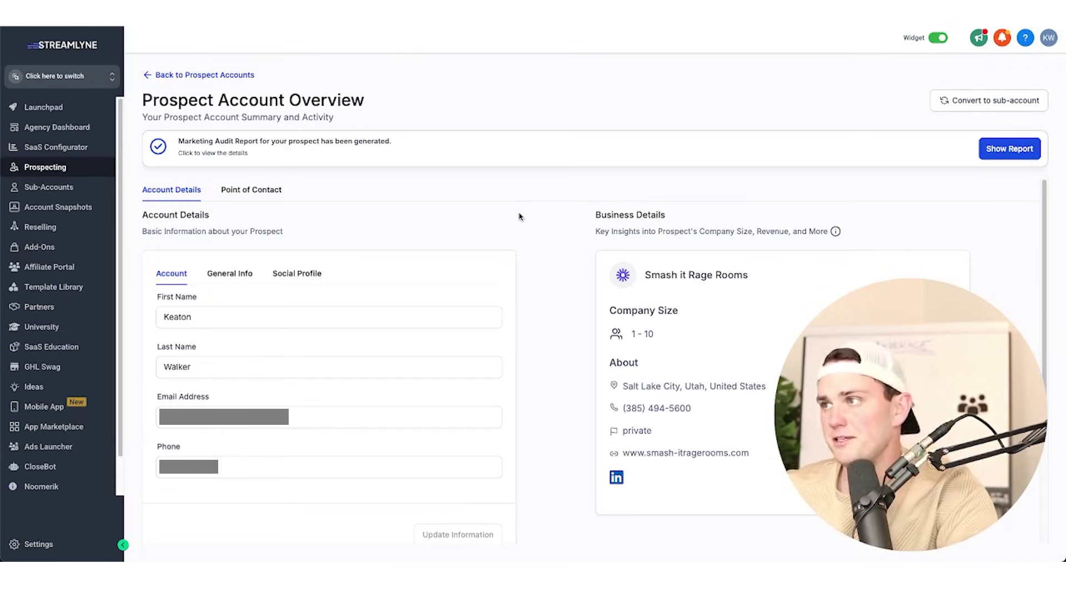
pyautogui.click(993, 150)
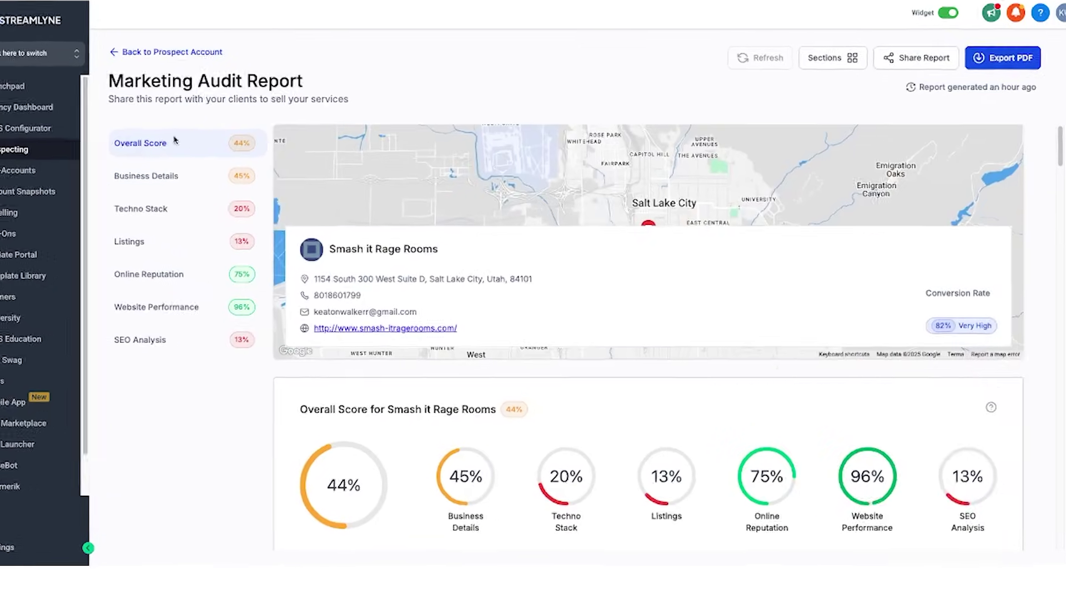
pyautogui.click(168, 182)
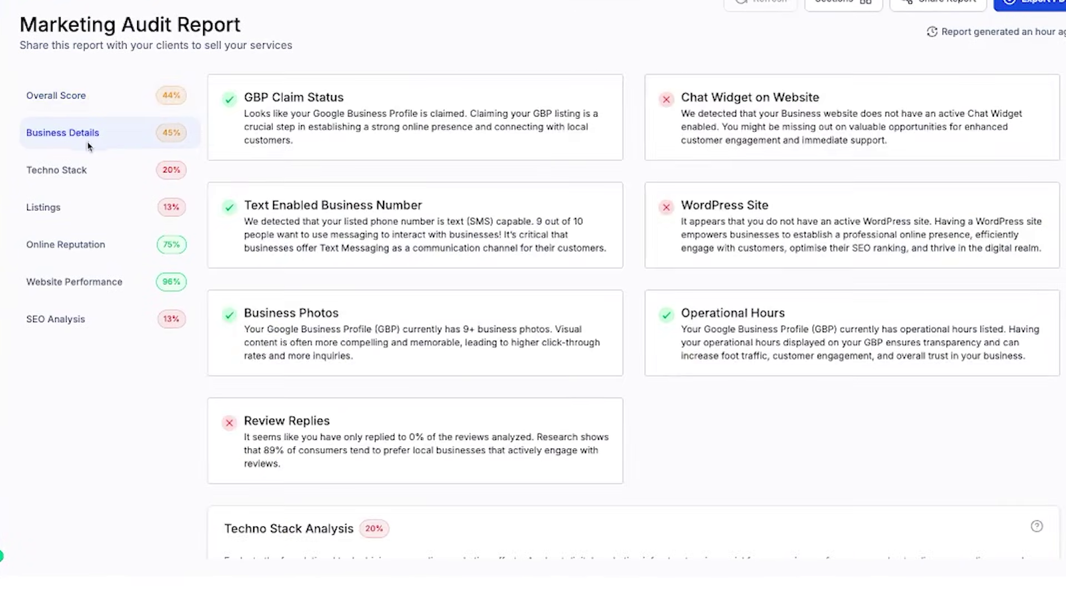
pyautogui.click(82, 170)
pyautogui.scroll(-15, 388, 289)
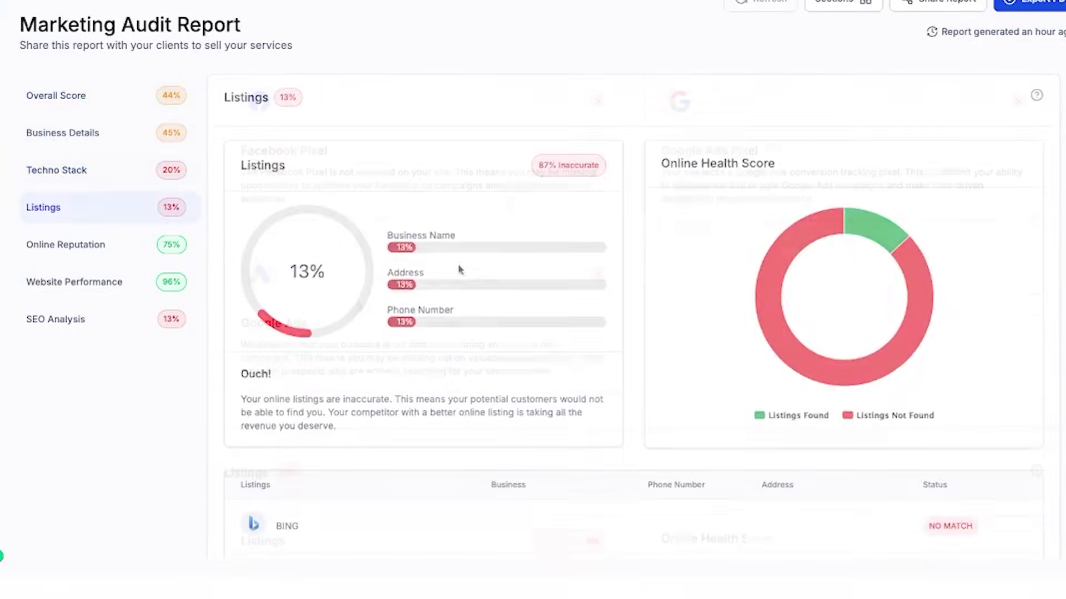
pyautogui.scroll(-6, 477, 339)
pyautogui.scroll(10, 485, 311)
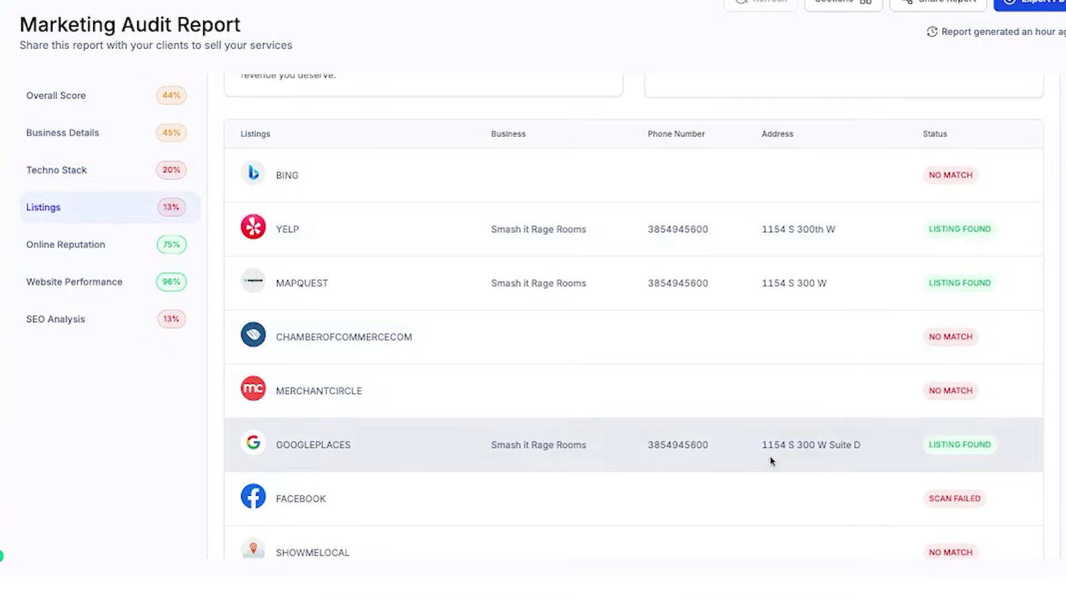
# Highlight the Google Places, Yelp and MapQuest listing addresses in the listings results.
pyautogui.moveTo(759, 449); pyautogui.dragTo(841, 452)
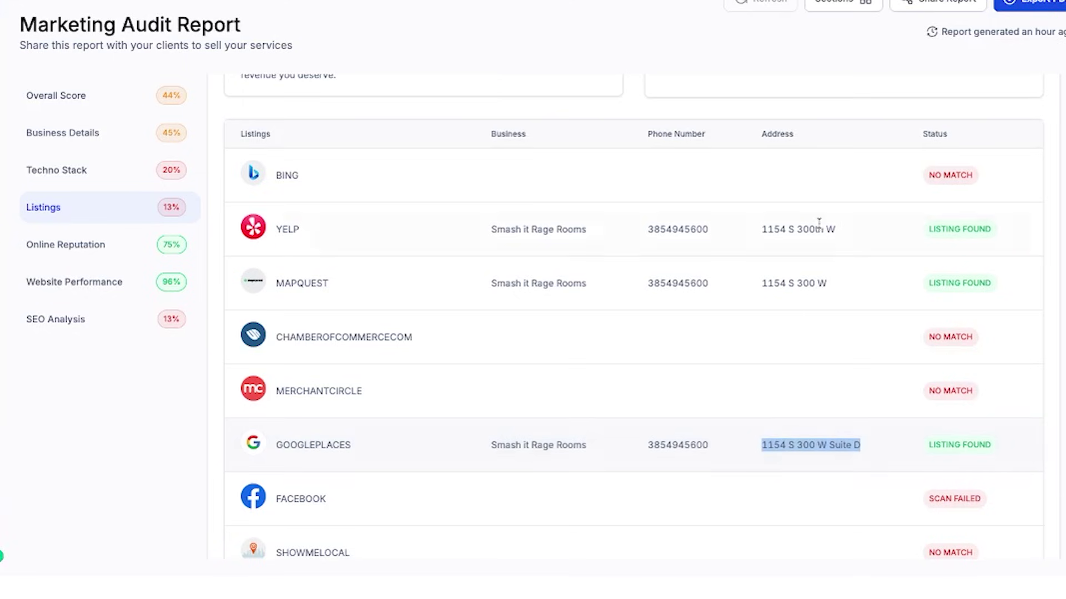
pyautogui.moveTo(760, 228); pyautogui.dragTo(897, 231)
pyautogui.moveTo(760, 283); pyautogui.dragTo(873, 293)
# Review the Online Reputation, Website Performance and SEO Analysis sections of the report.
pyautogui.click(86, 256)
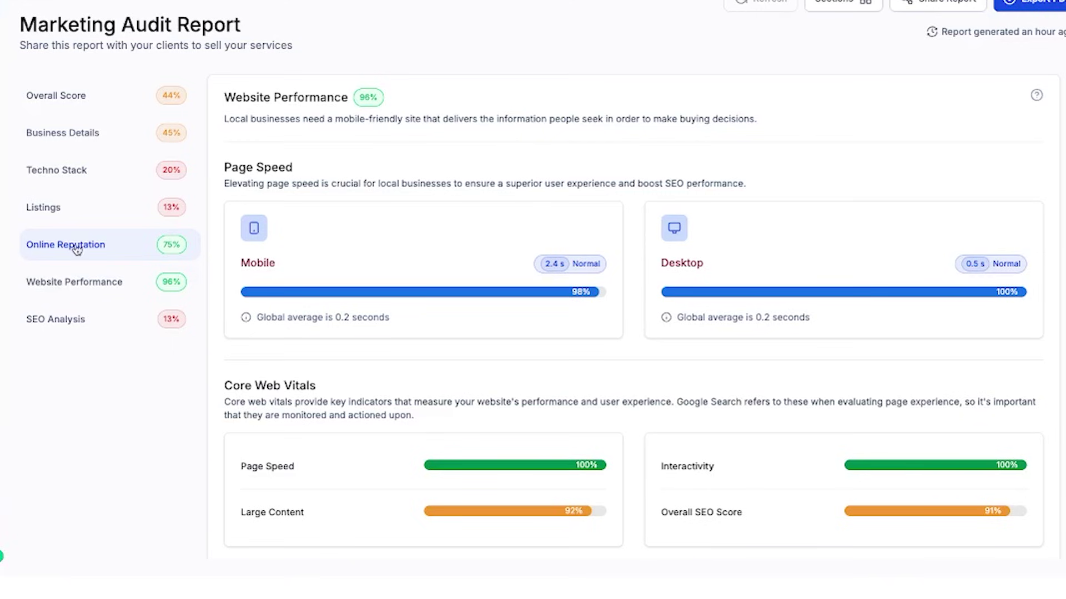
pyautogui.click(83, 289)
pyautogui.tripleClick(196, 324)
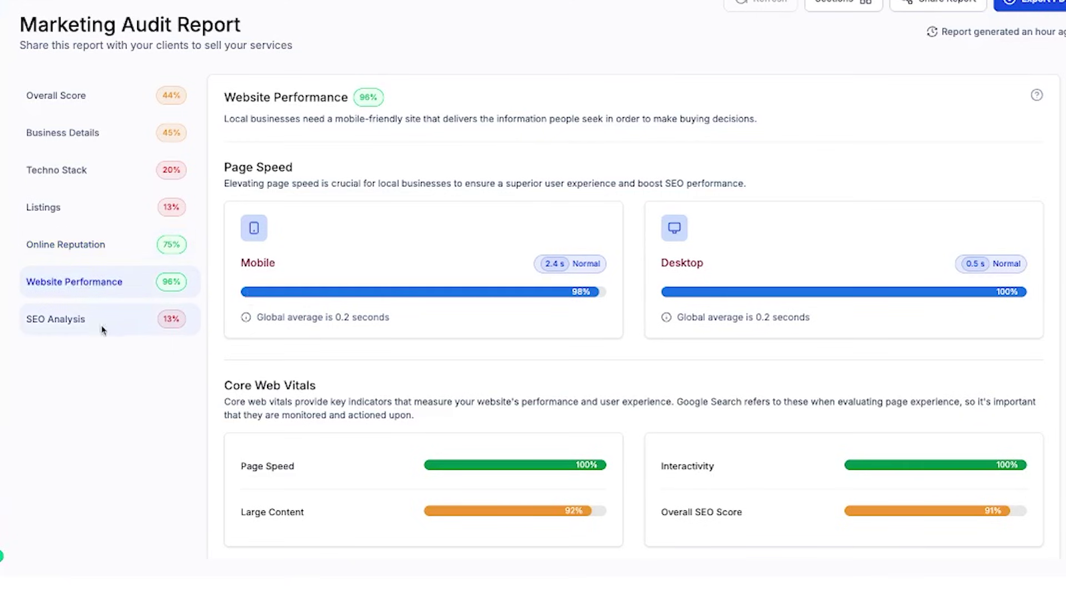
pyautogui.scroll(10, 285, 289)
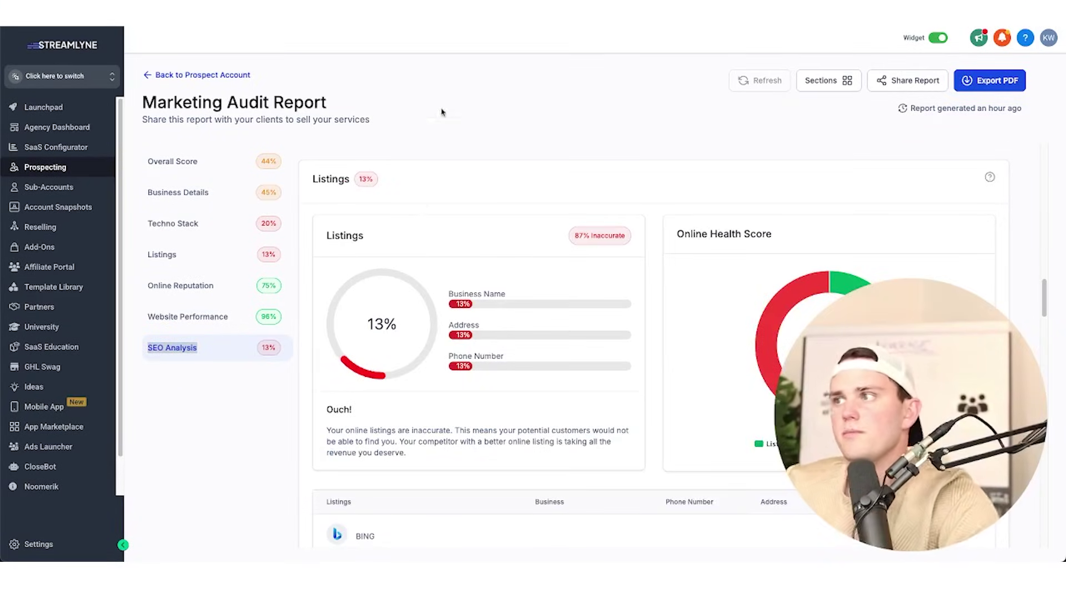
pyautogui.scroll(5, 444, 133)
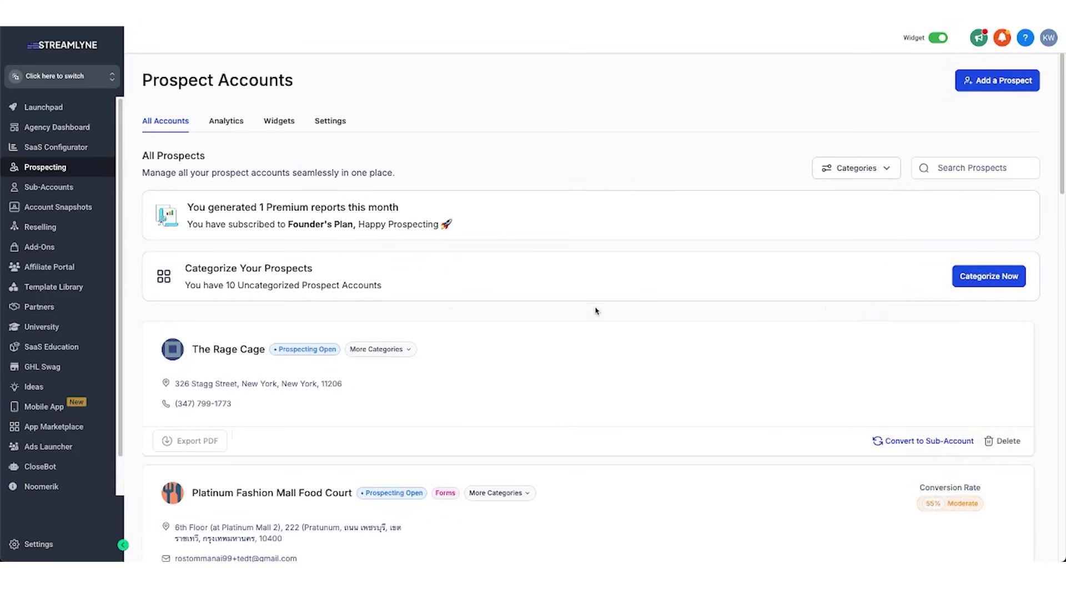
# Convert Smash it Rage Rooms into a sub-account with the prefilled details and confirm.
pyautogui.scroll(-1, 630, 304)
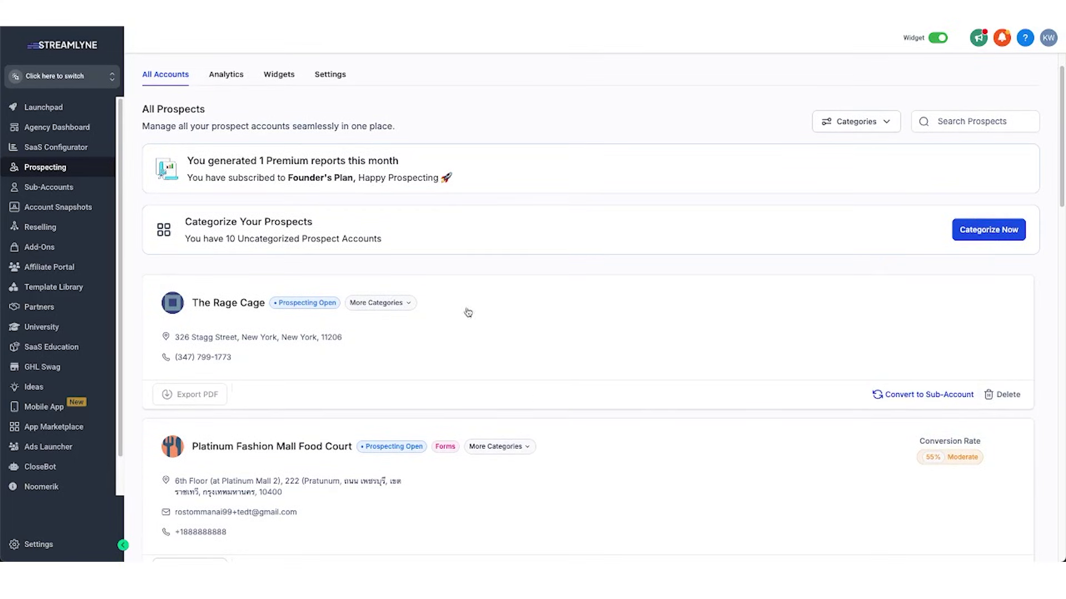
pyautogui.scroll(1, 533, 400)
pyautogui.scroll(-6, 641, 491)
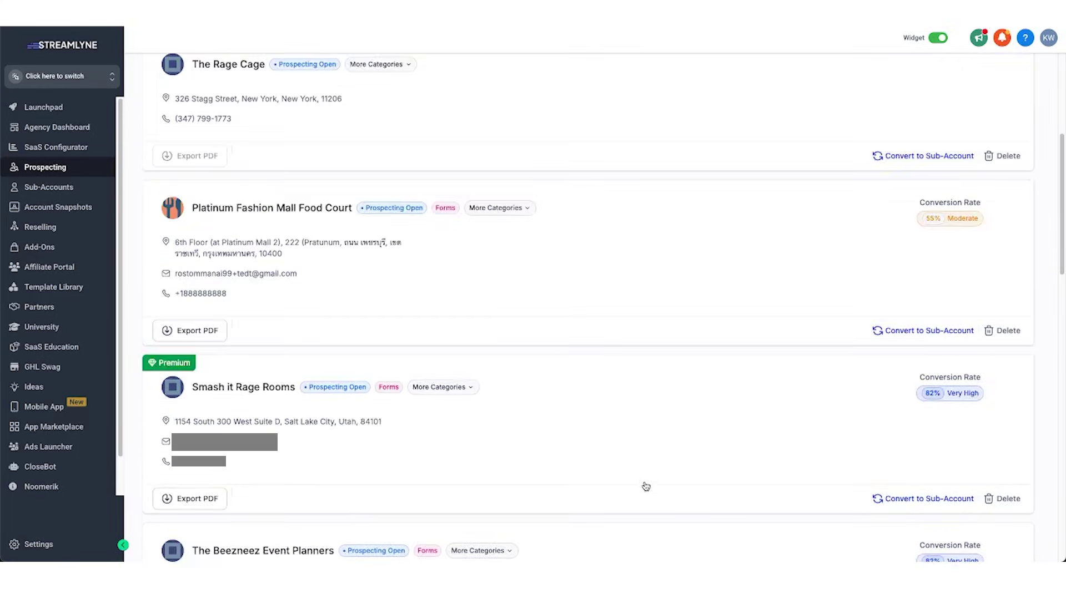
pyautogui.click(905, 332)
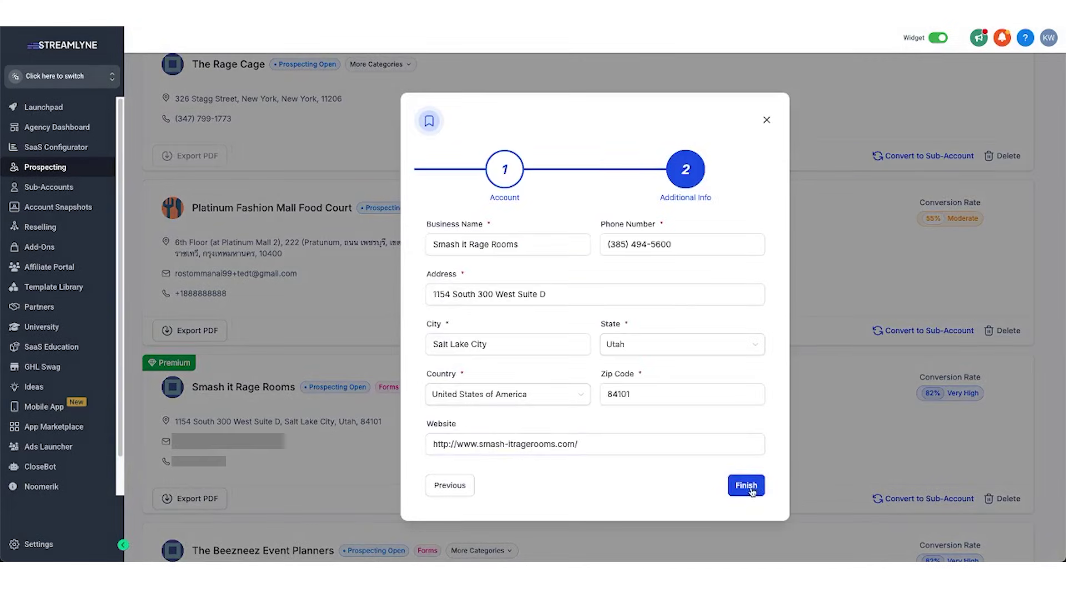
pyautogui.click(746, 486)
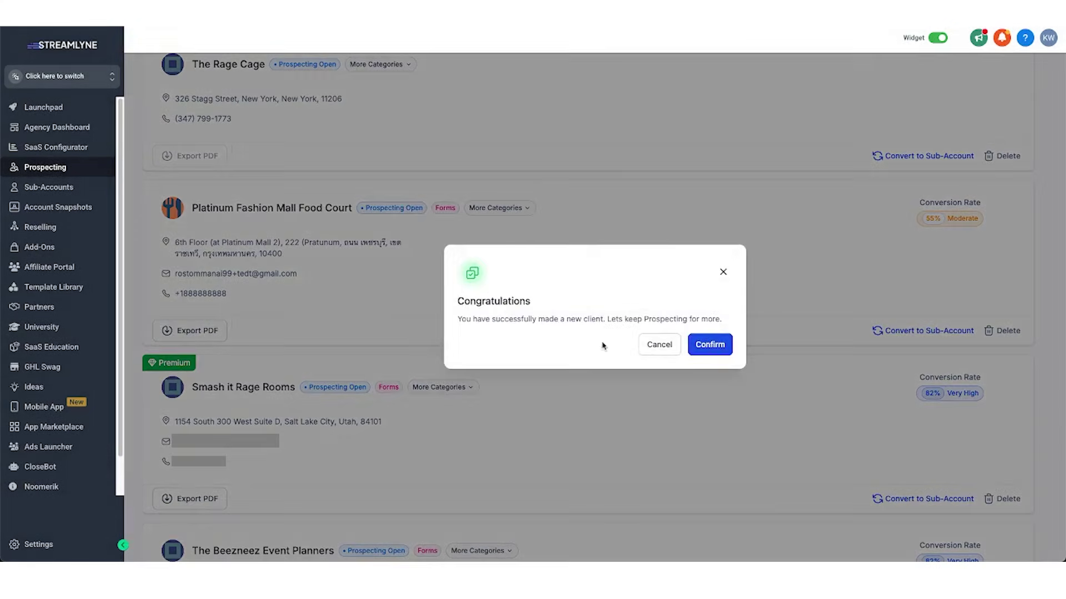
pyautogui.moveTo(457, 320); pyautogui.dragTo(704, 367)
pyautogui.click(710, 345)
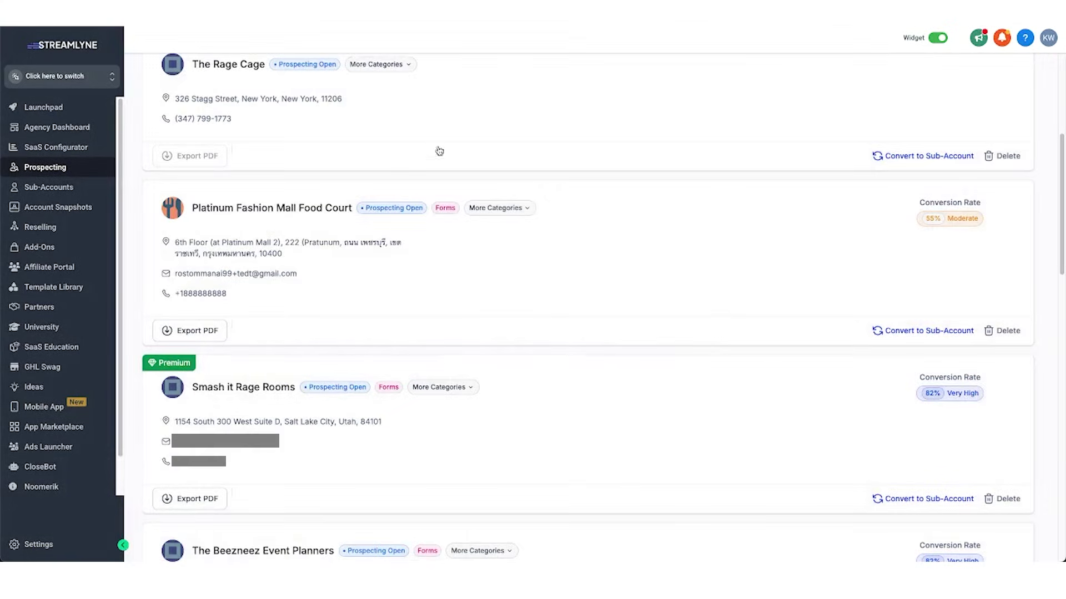
# Switch into the Smash it Rage Rooms sub-account, then return to the agency view.
pyautogui.click(55, 76)
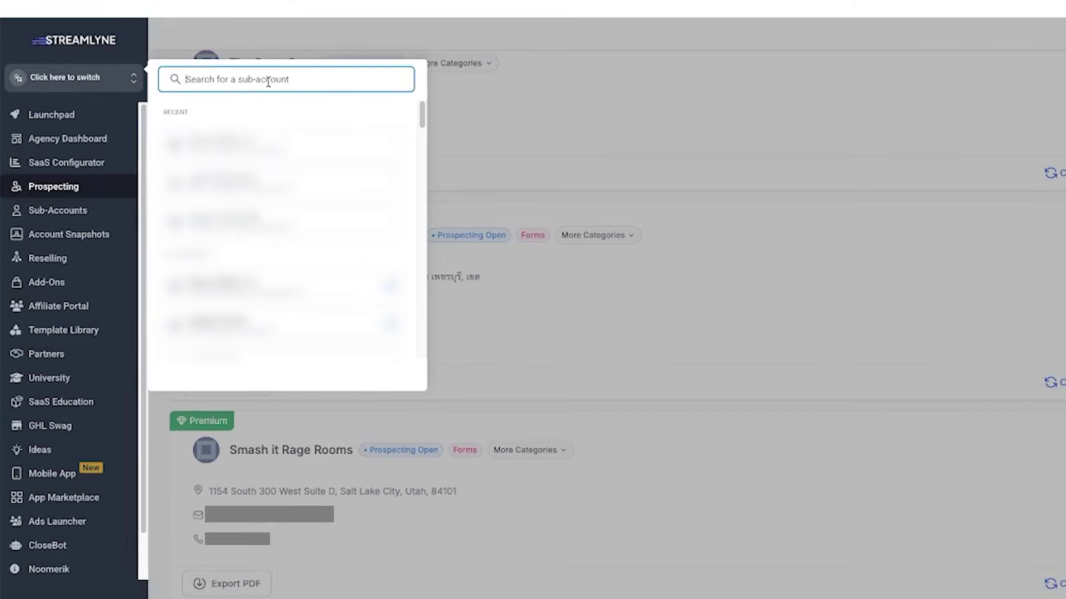
pyautogui.write('smash it')
pyautogui.click(249, 147)
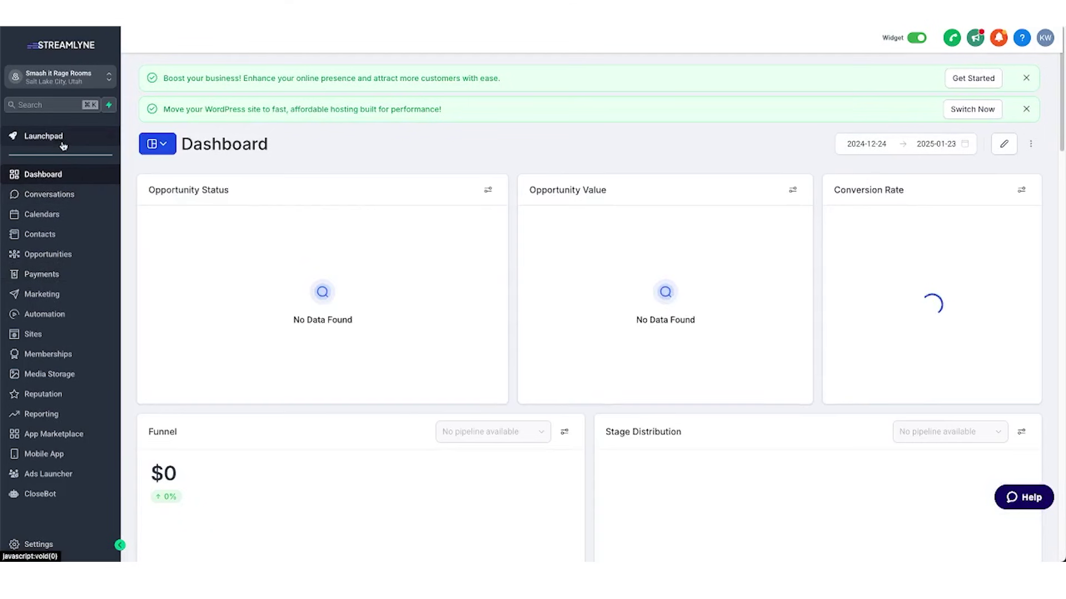
pyautogui.click(60, 146)
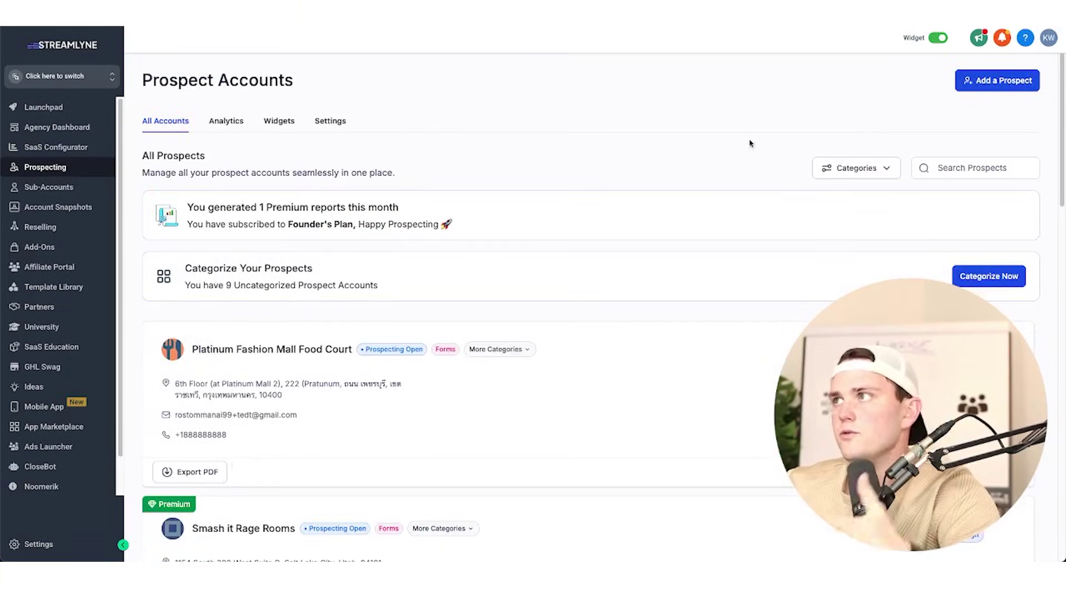
# Add The Rage Cage as a prospect from a 'rage room ney' search, then open Widgets.
pyautogui.click(978, 86)
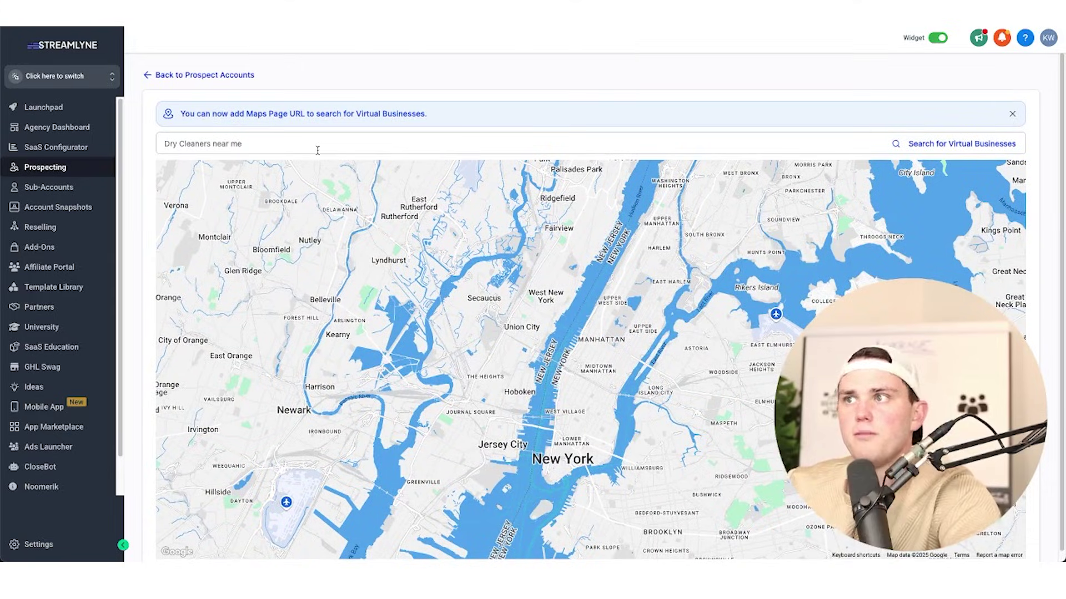
pyautogui.click(317, 145)
pyautogui.write('rage room ney')
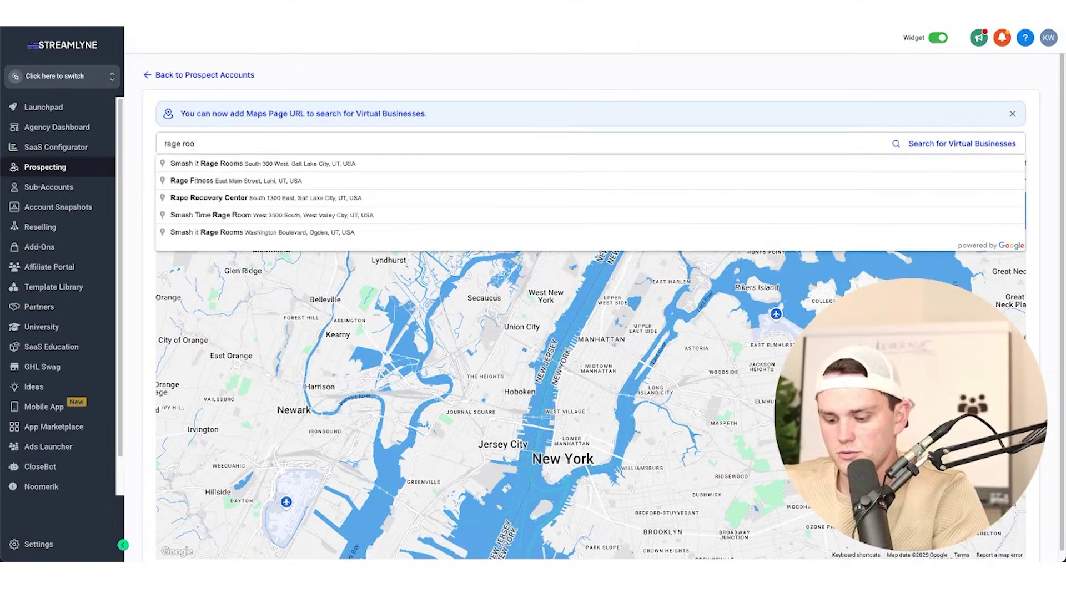
pyautogui.click(196, 198)
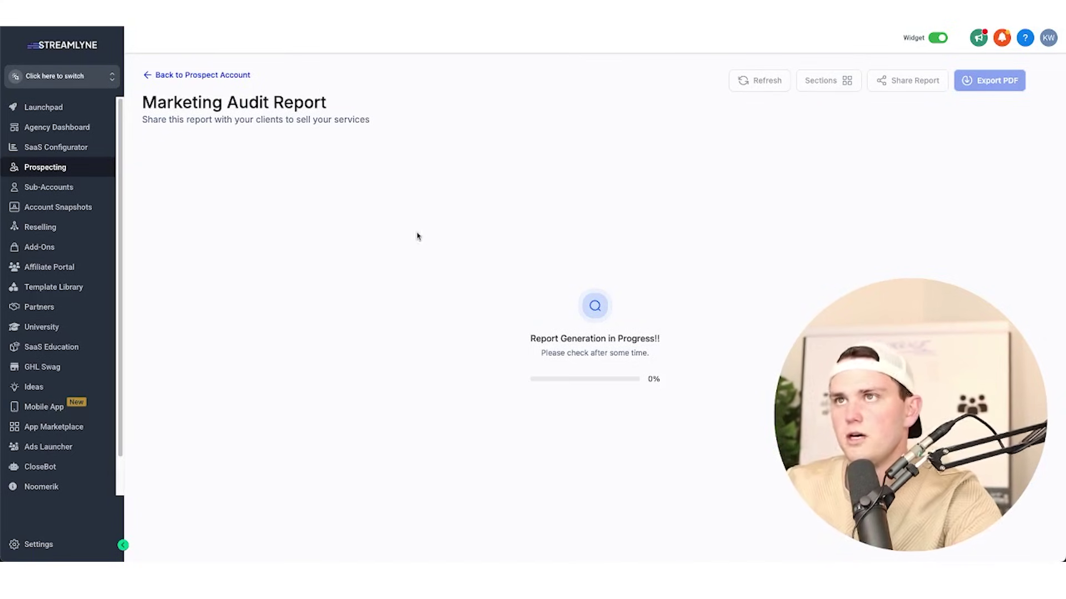
pyautogui.click(200, 78)
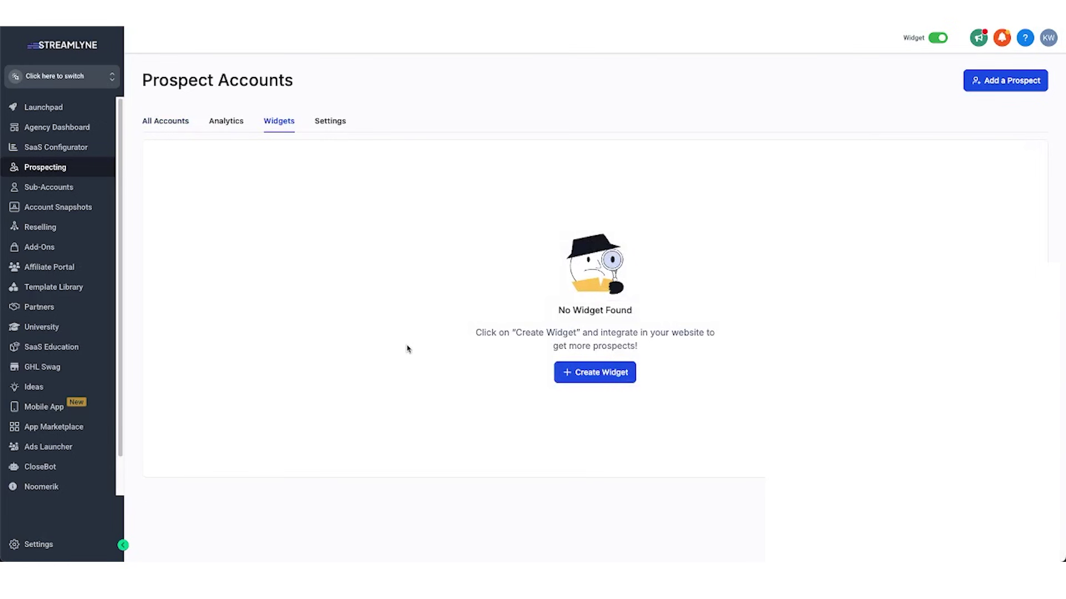
# Create a new lead capture widget and try its sample form fields.
pyautogui.click(621, 373)
pyautogui.click(430, 203)
pyautogui.press('Tab')
pyautogui.press('Tab')
pyautogui.press('Tab')
pyautogui.press('Tab')
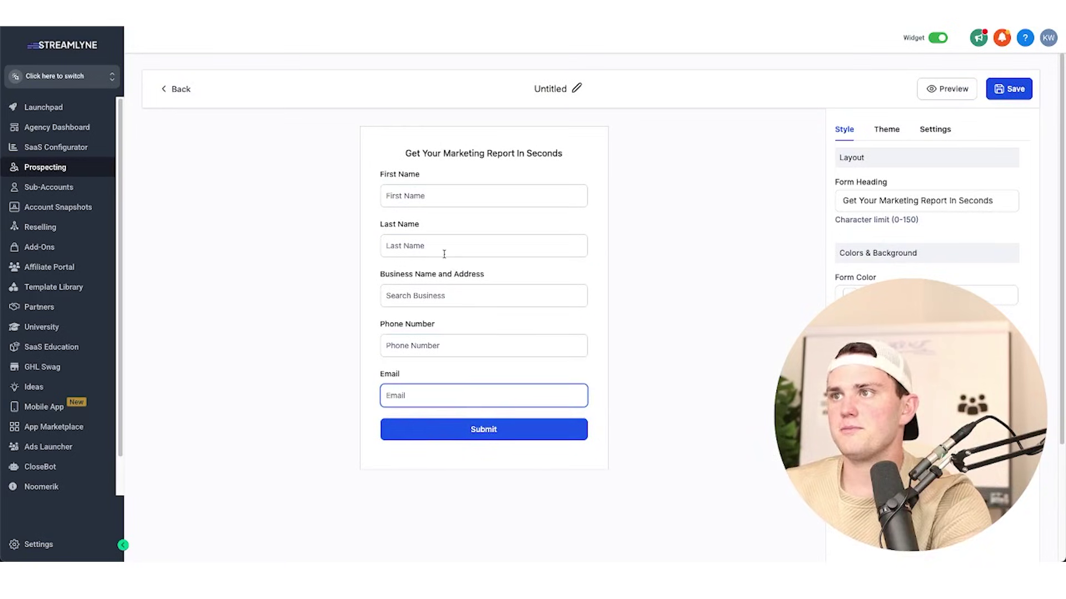
pyautogui.click(696, 290)
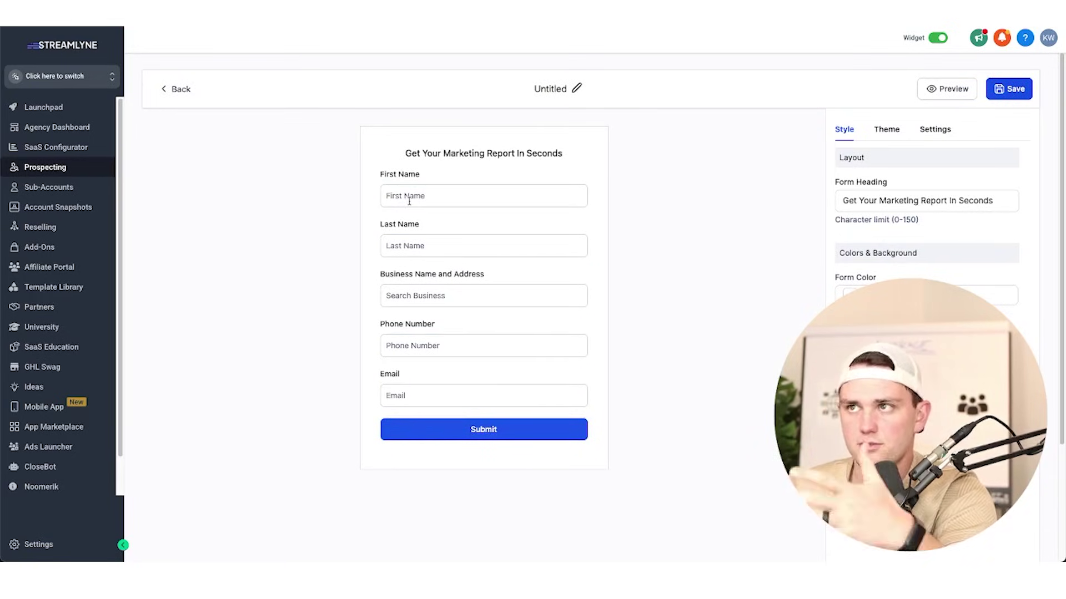
# Add the Streamlyne logo screenshot as the form's header image, then remove it.
pyautogui.click(885, 444)
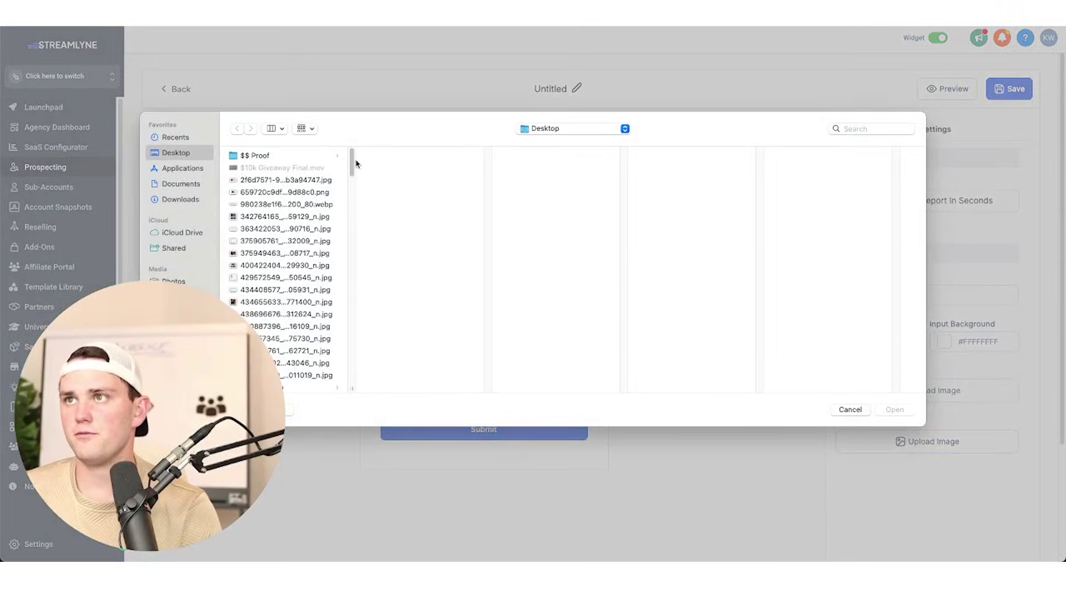
pyautogui.moveTo(352, 161); pyautogui.dragTo(351, 377)
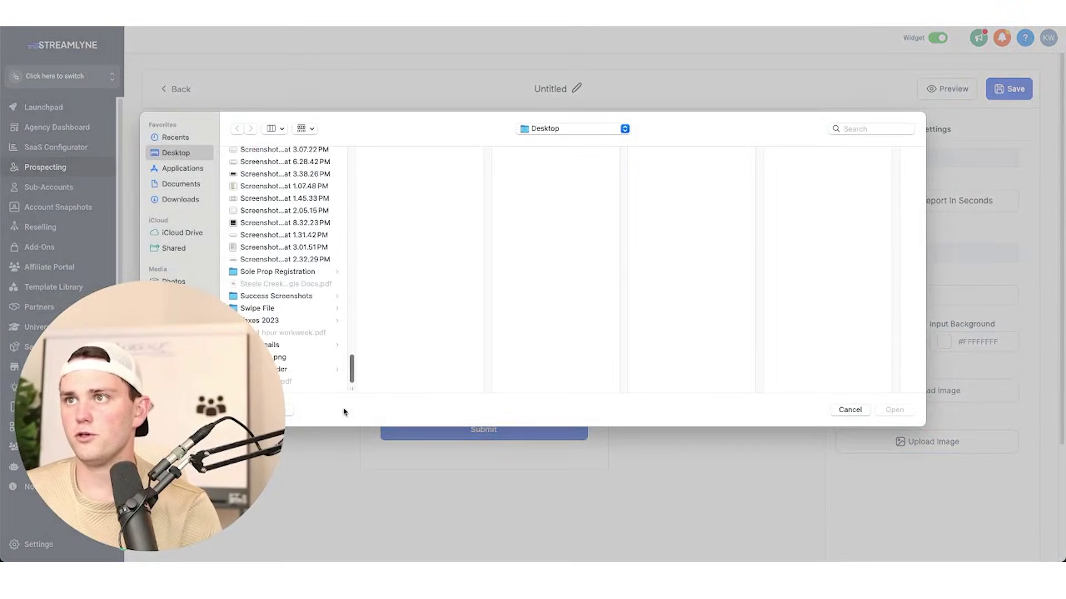
pyautogui.click(294, 259)
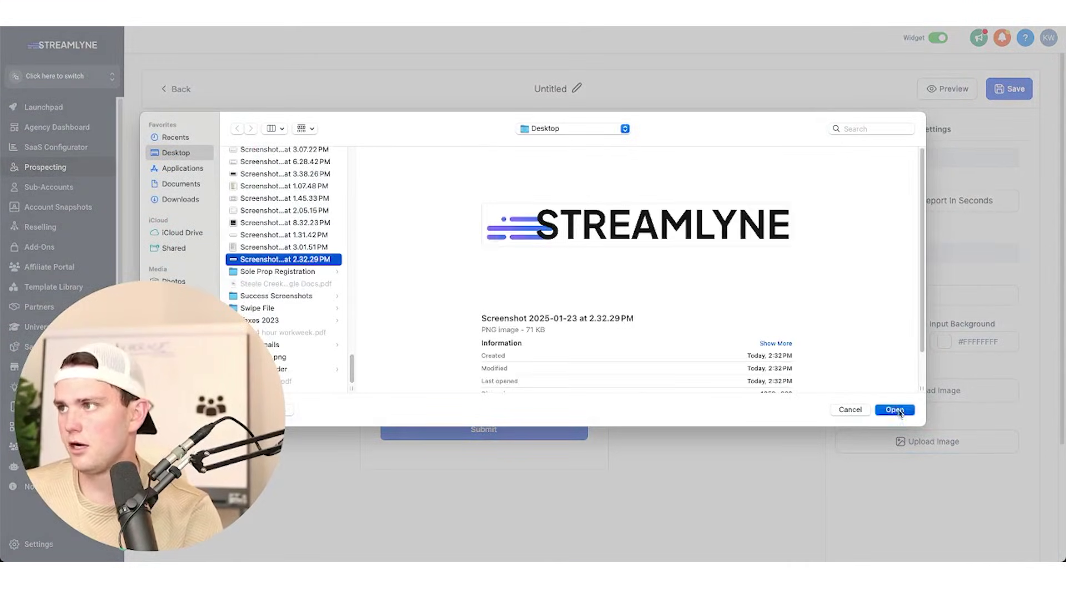
pyautogui.click(895, 410)
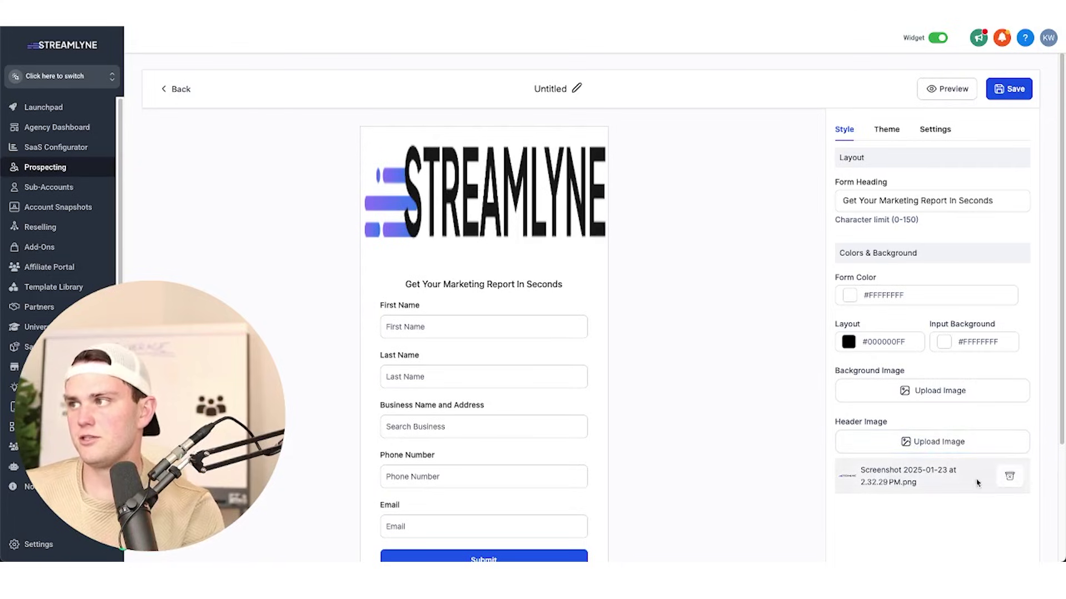
pyautogui.click(1010, 479)
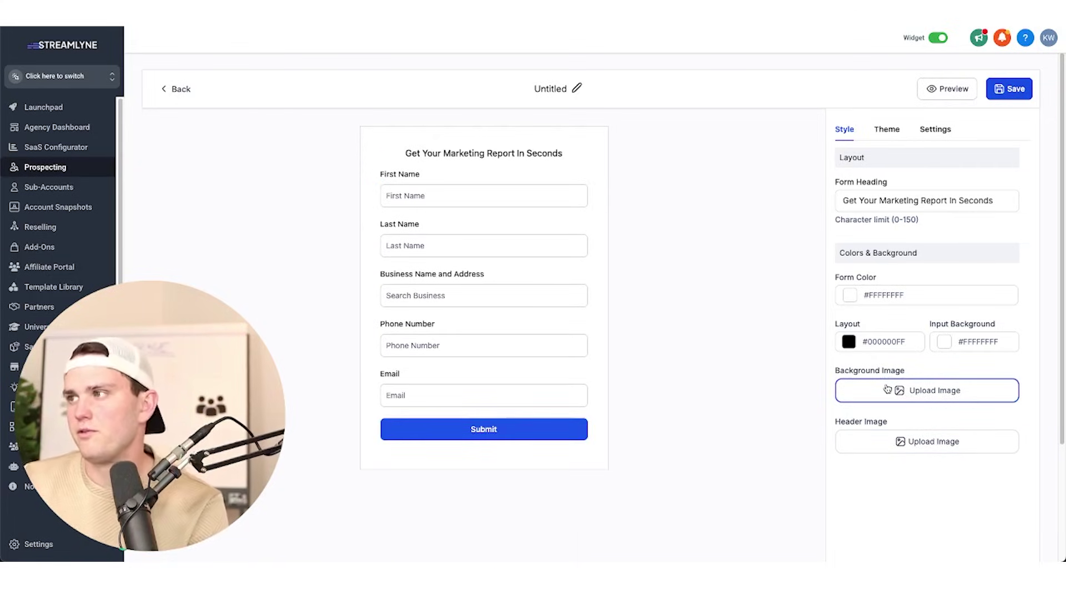
# Make the form background dark blue and try a different Layout colour.
pyautogui.click(876, 302)
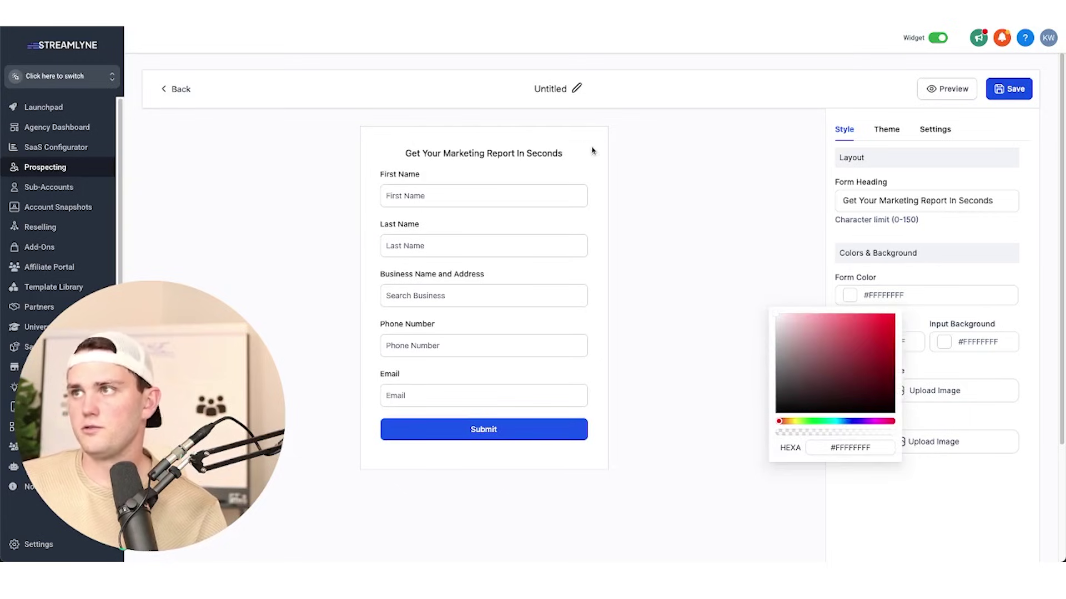
pyautogui.moveTo(783, 425); pyautogui.dragTo(823, 407)
pyautogui.click(747, 397)
pyautogui.click(881, 339)
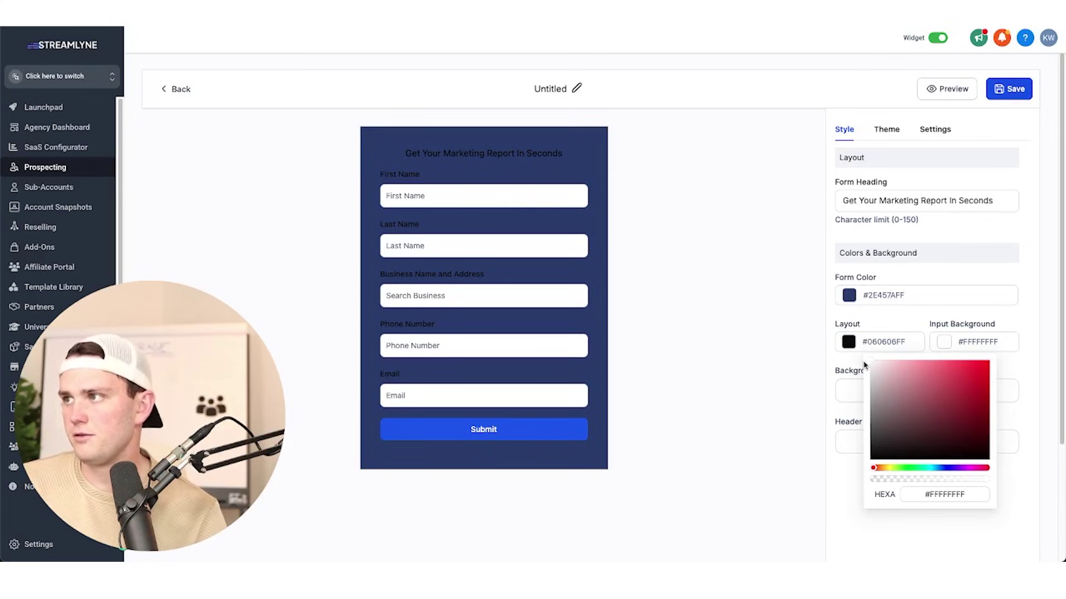
pyautogui.moveTo(872, 359)
pyautogui.mouseDown()
pyautogui.moveTo(899, 383)
pyautogui.moveTo(874, 364)
pyautogui.mouseUp()
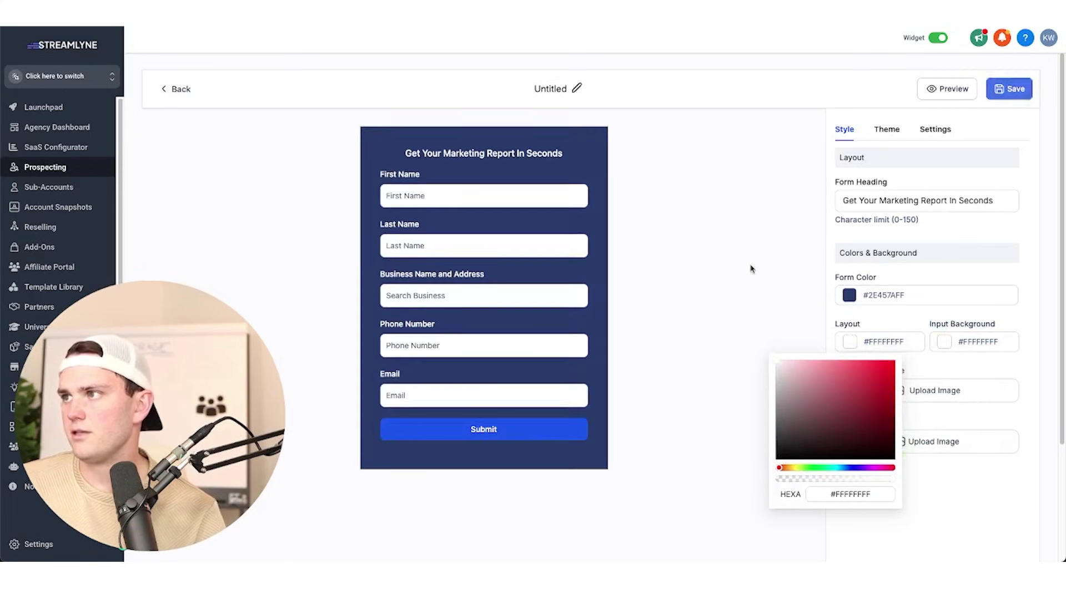
pyautogui.click(752, 269)
# Give the input fields a dark red background, then switch the form to the Light theme.
pyautogui.click(961, 345)
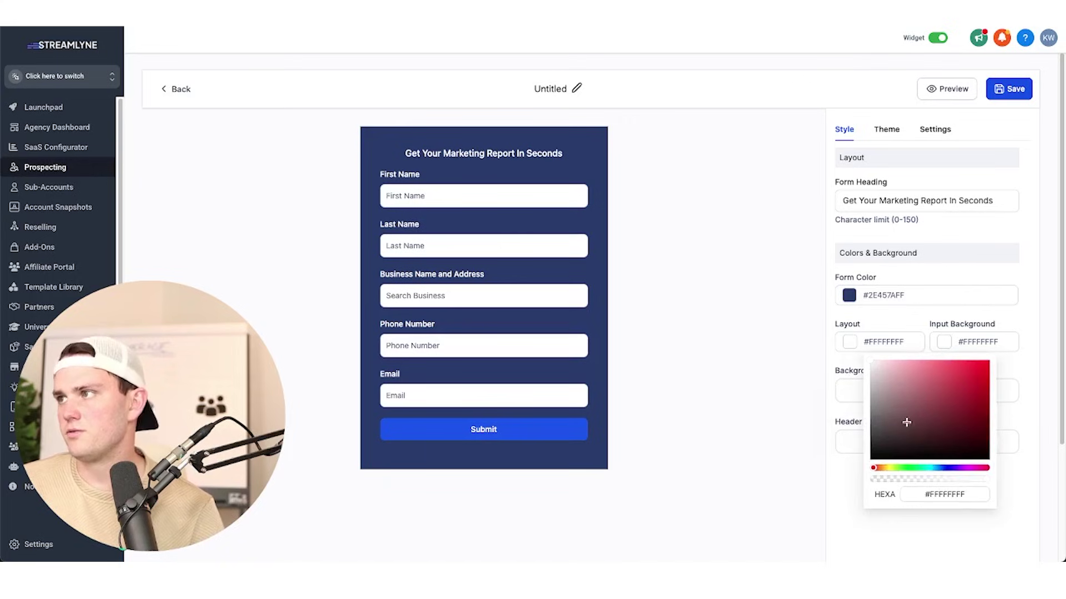
pyautogui.moveTo(906, 420); pyautogui.dragTo(945, 431)
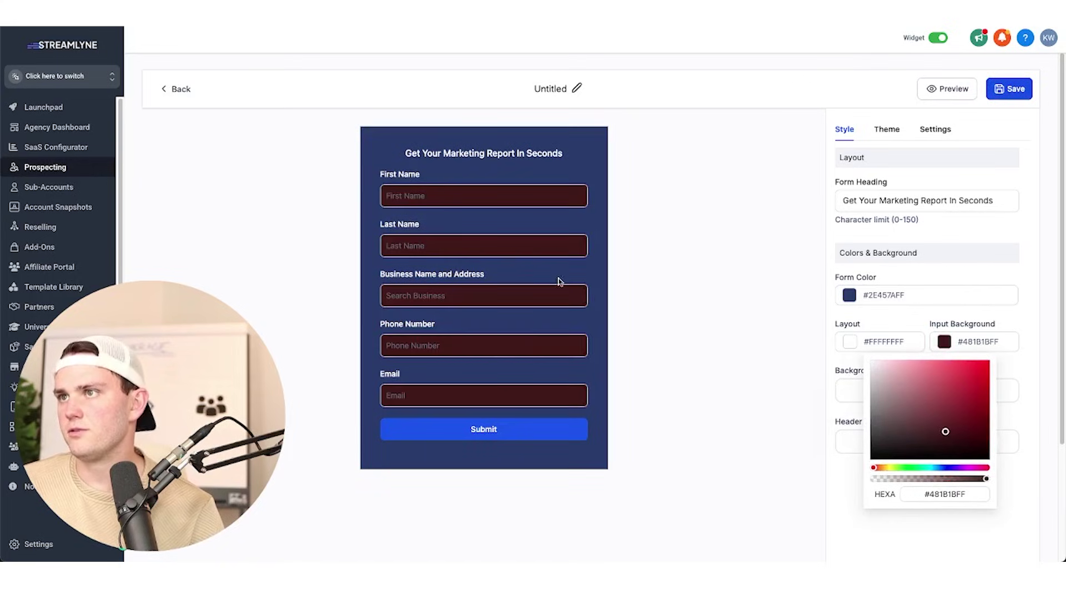
pyautogui.click(732, 281)
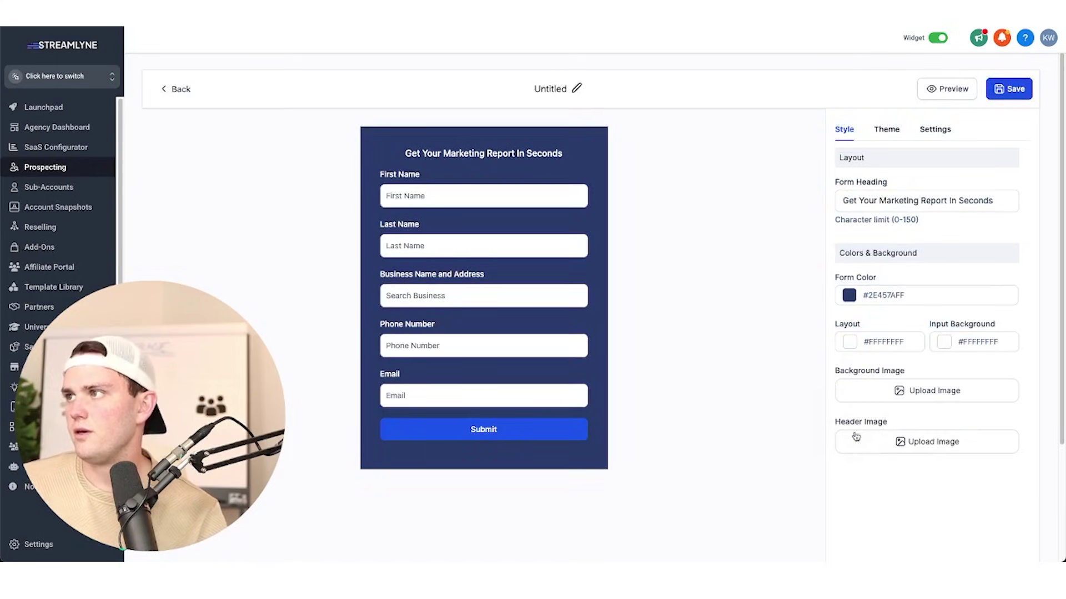
pyautogui.click(887, 129)
pyautogui.click(884, 164)
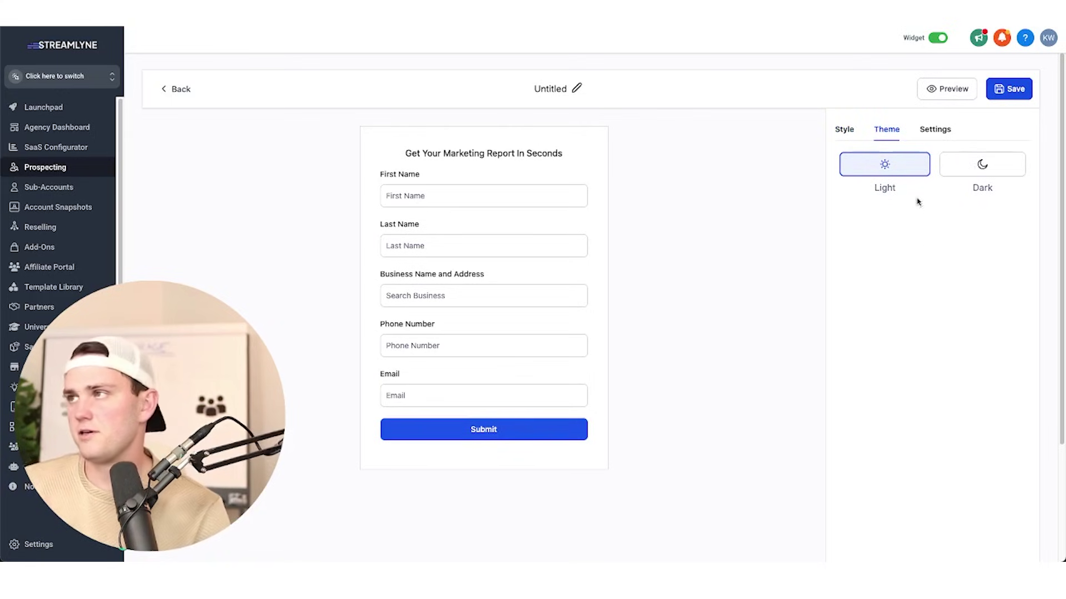
# Apply the Dark theme to the form and copy the Form Heading text.
pyautogui.click(975, 169)
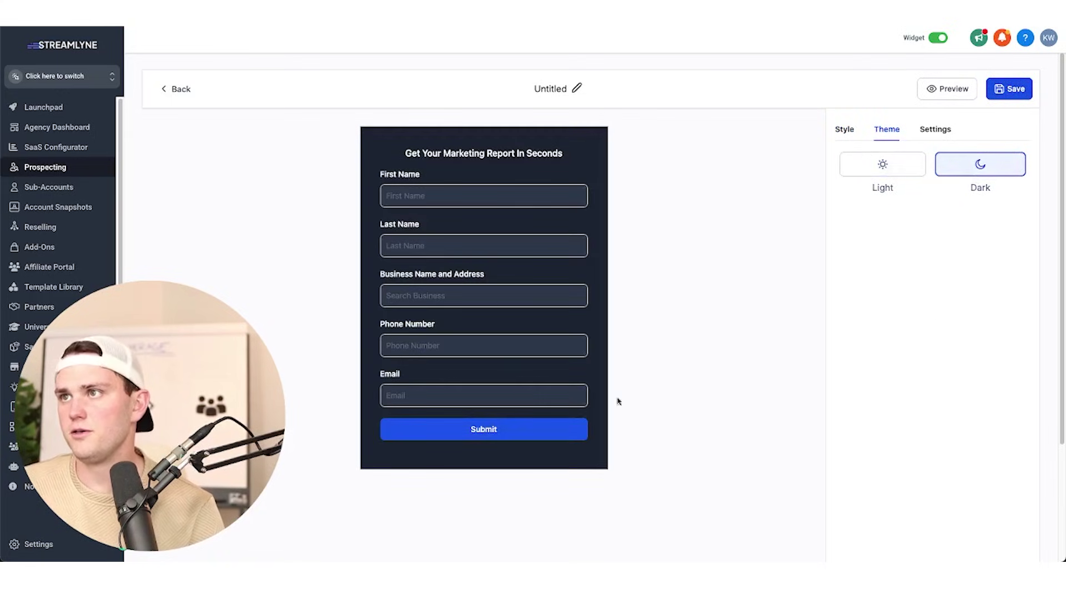
pyautogui.click(844, 129)
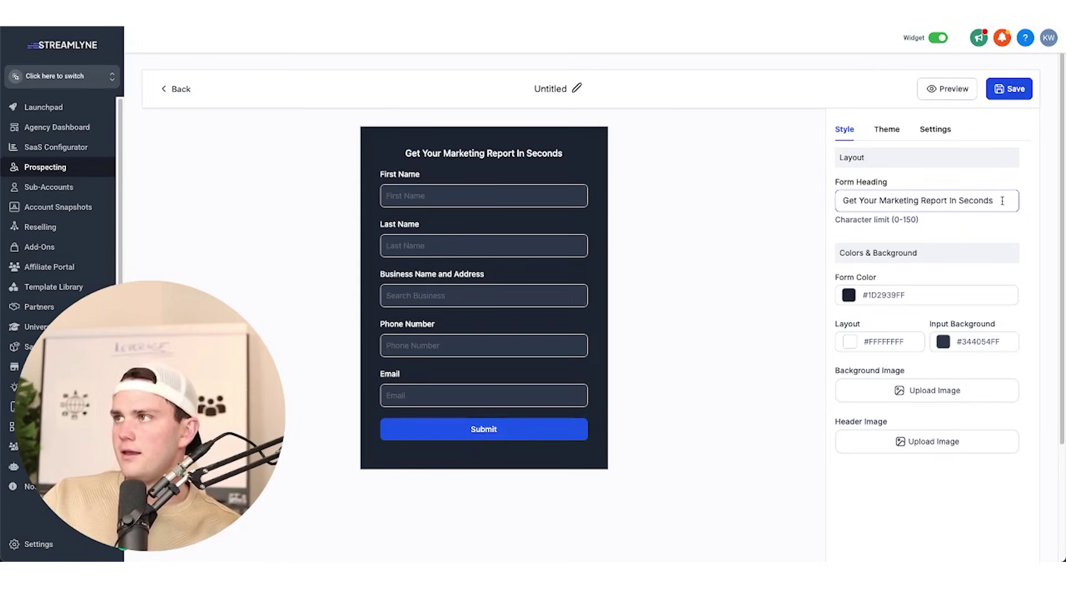
pyautogui.moveTo(996, 201); pyautogui.dragTo(829, 192)
pyautogui.hotkey('ctrl', 'c')
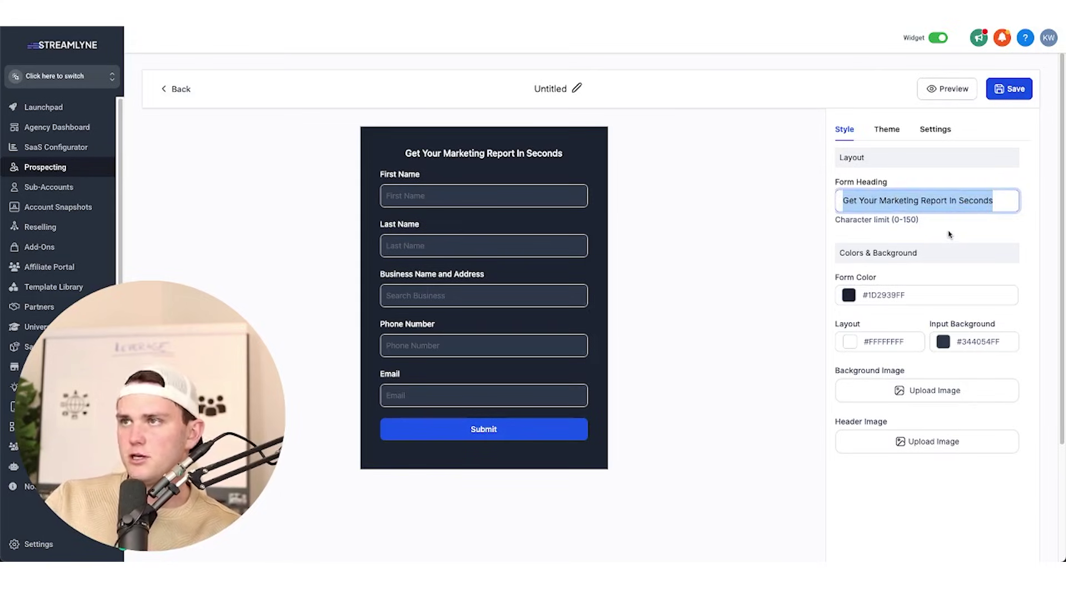
pyautogui.click(764, 176)
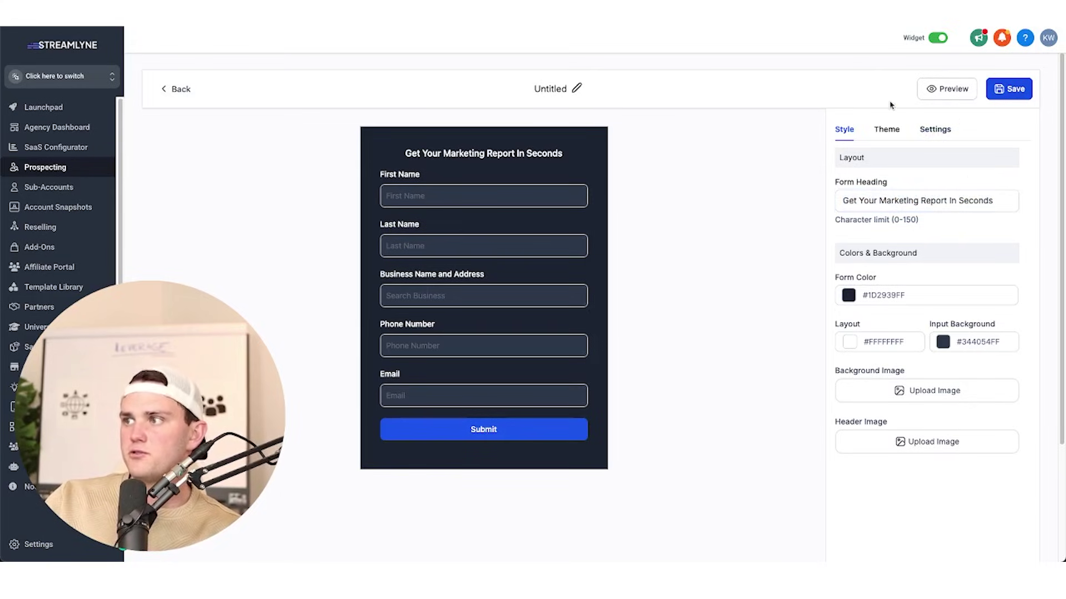
# Title the widget 'Get Your Marketing Report In Seconds' and save it.
pyautogui.click(576, 89)
pyautogui.doubleClick(554, 91)
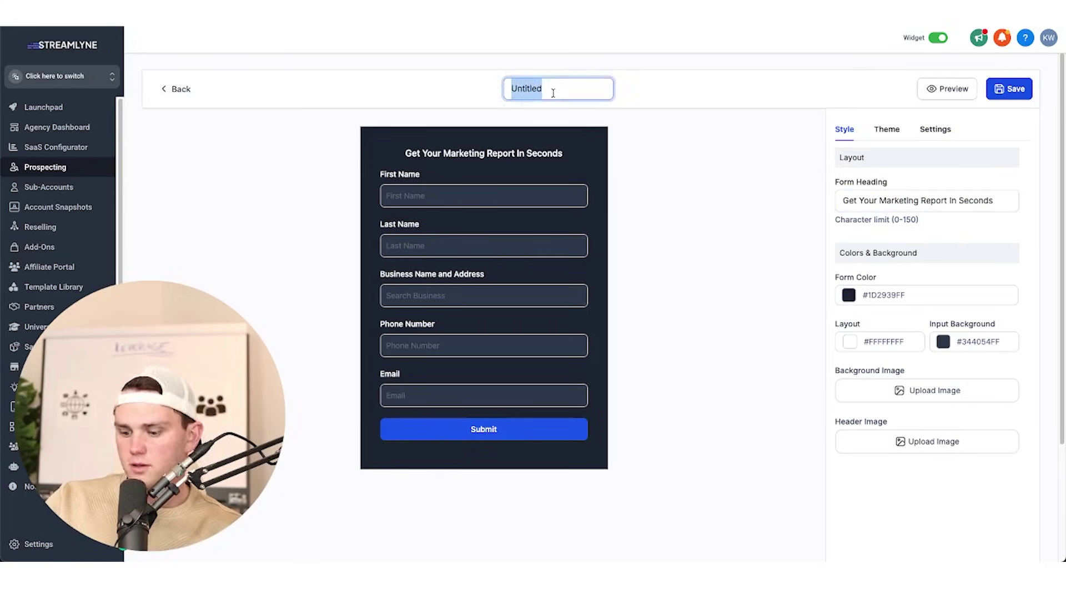
pyautogui.click(633, 115)
pyautogui.click(578, 90)
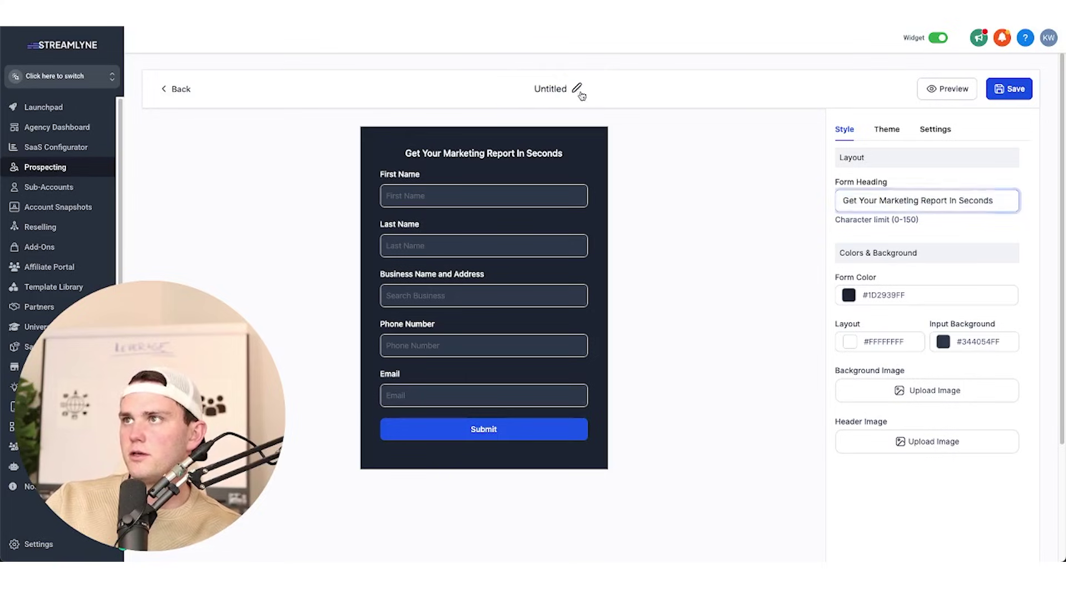
pyautogui.hotkey('ctrl', 'a')
pyautogui.hotkey('ctrl', 'v')
pyautogui.press('Return')
pyautogui.click(1009, 89)
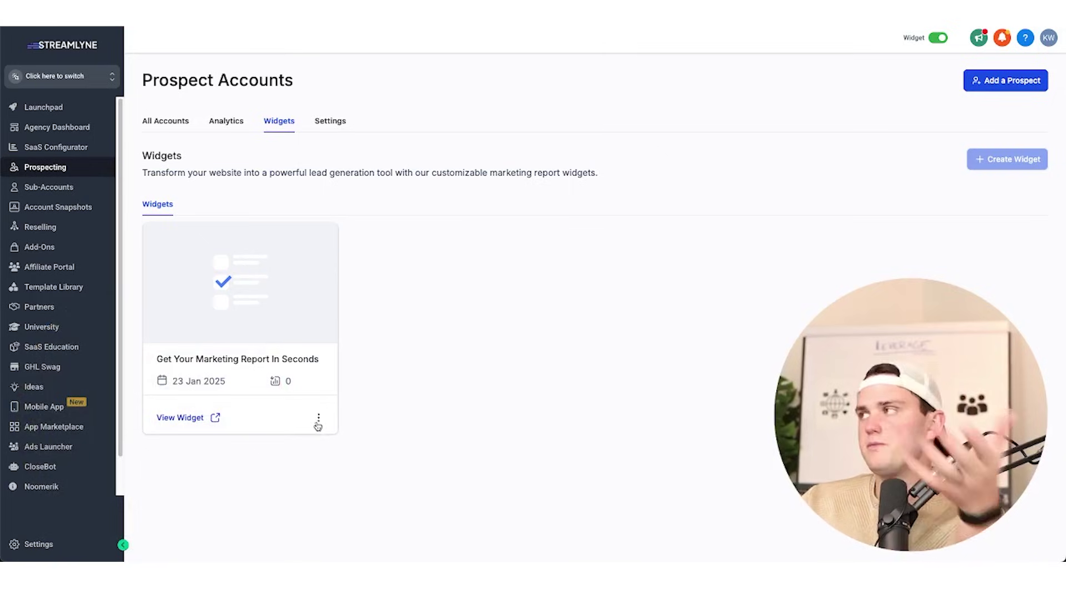
# Copy the embed code of the Get Your Marketing Report In Seconds widget.
pyautogui.click(318, 420)
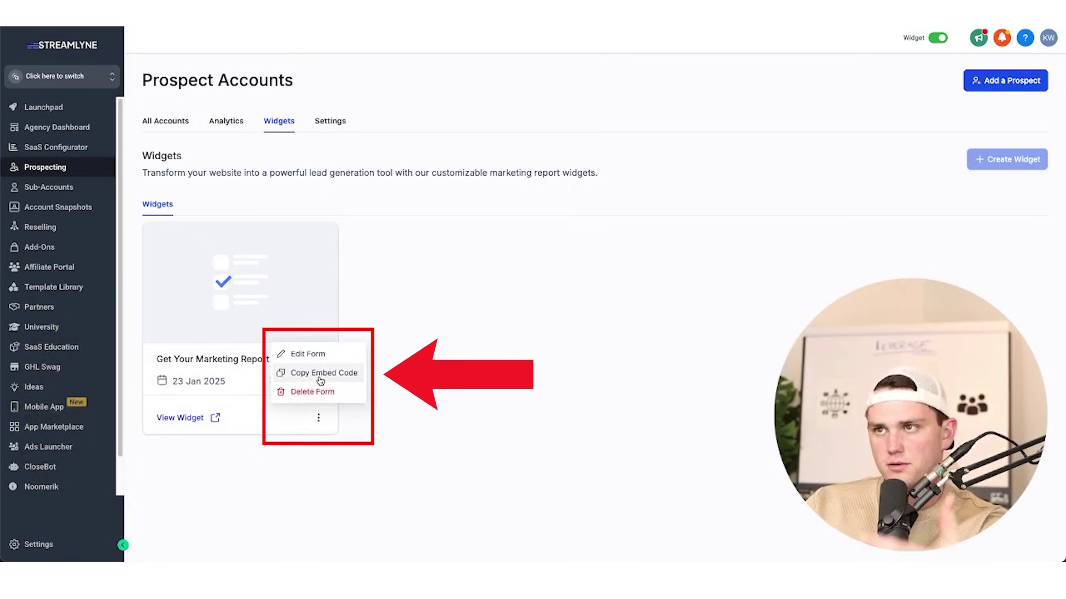
pyautogui.click(321, 381)
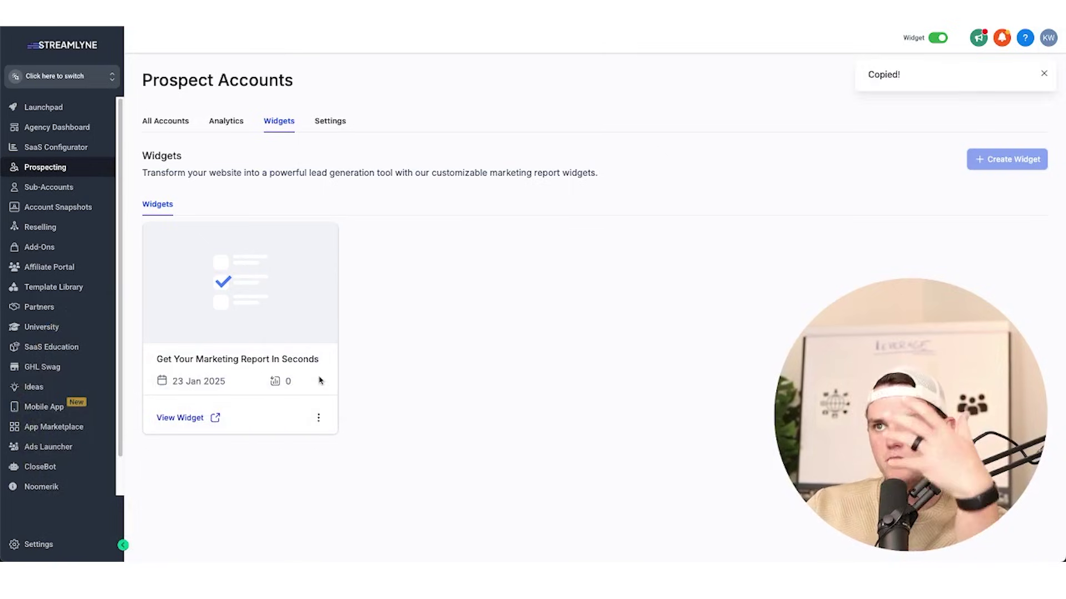
pyautogui.click(95, 83)
# Switch to the business sub-account, open the test (1) funnel step in the builder, and add a one-column row.
pyautogui.click(214, 171)
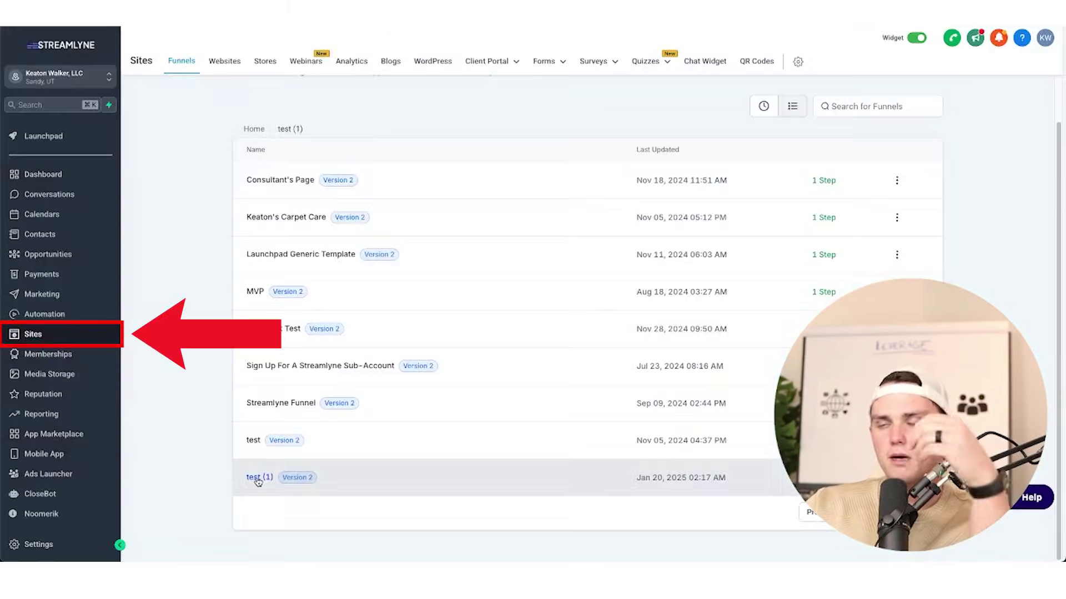
pyautogui.click(257, 478)
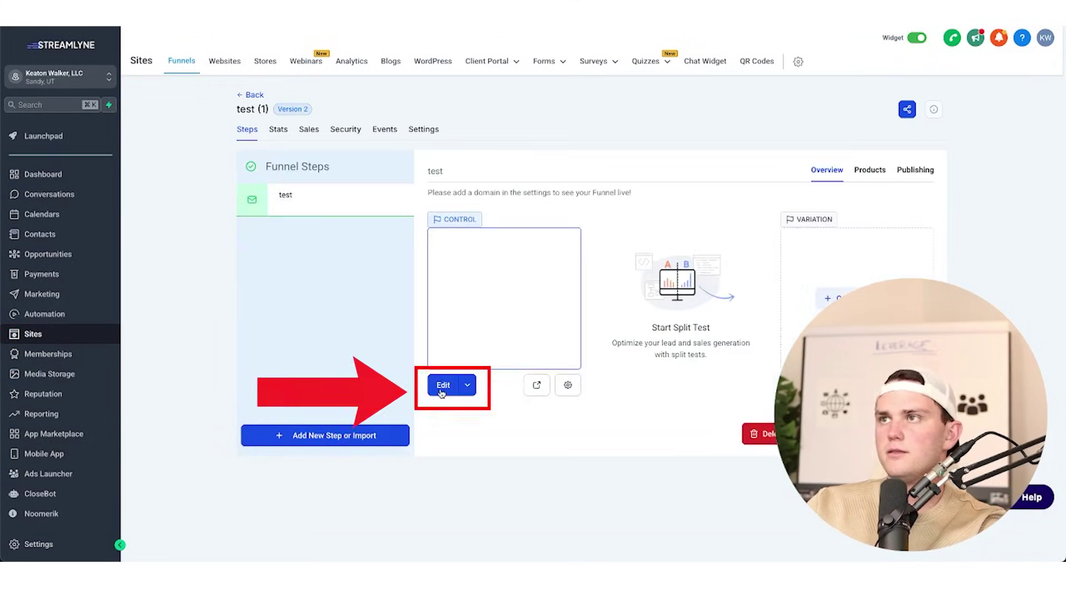
pyautogui.click(444, 383)
pyautogui.click(178, 181)
# Add a Code element, paste the widget's embed code, save it, and preview the page.
pyautogui.click(451, 158)
pyautogui.write('code')
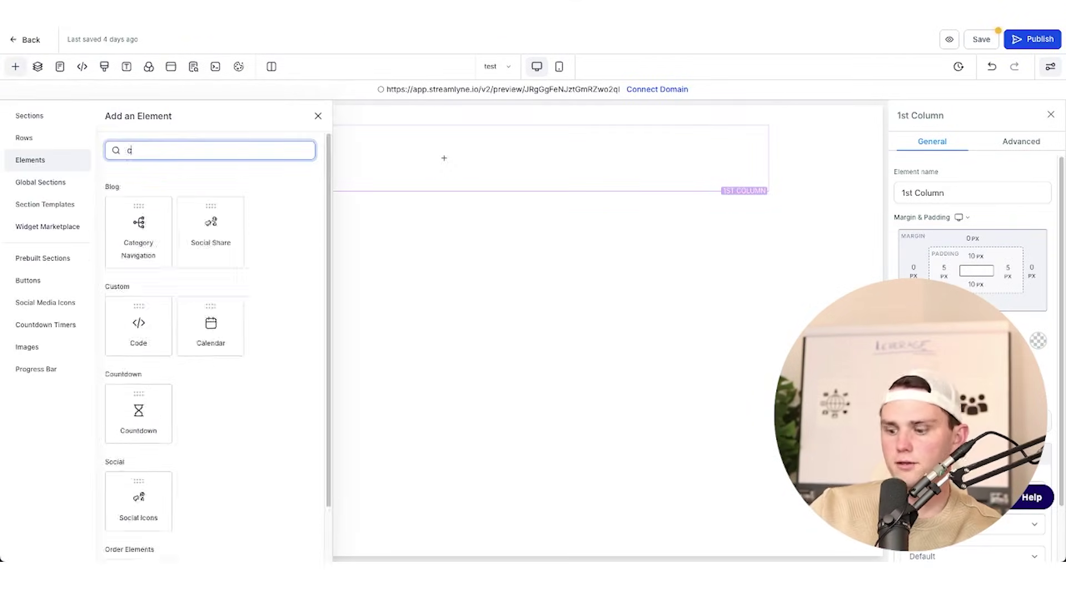
pyautogui.click(138, 224)
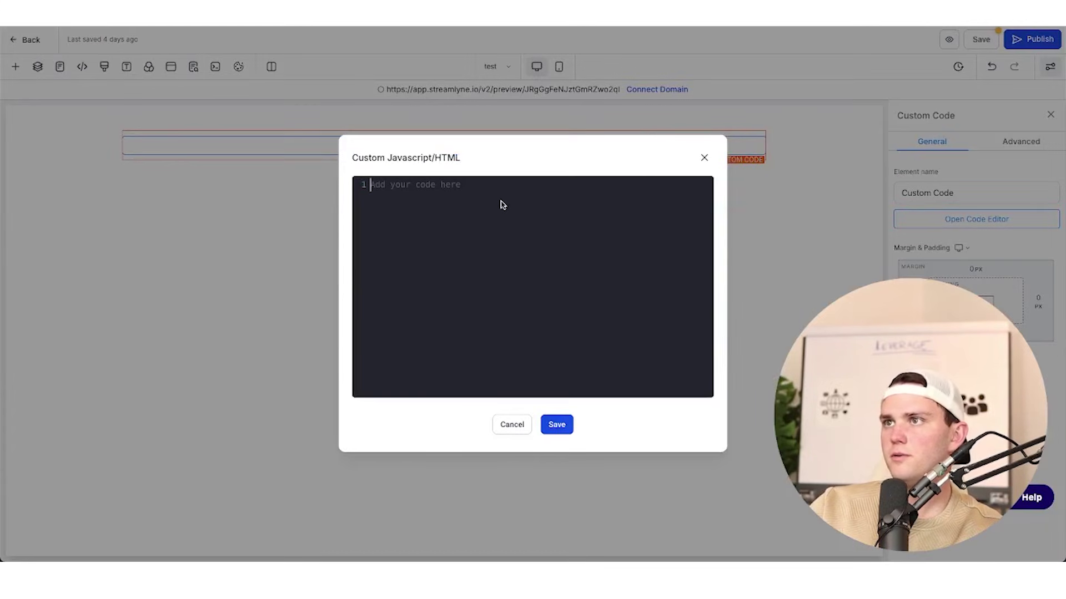
pyautogui.hotkey('ctrl', 'v')
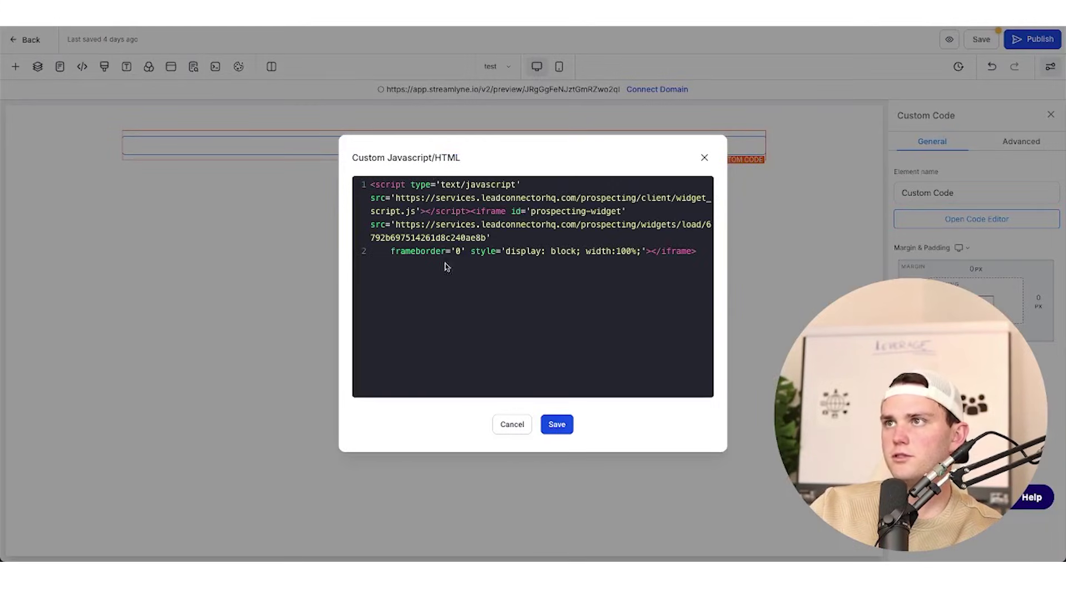
pyautogui.moveTo(635, 272); pyautogui.dragTo(350, 178)
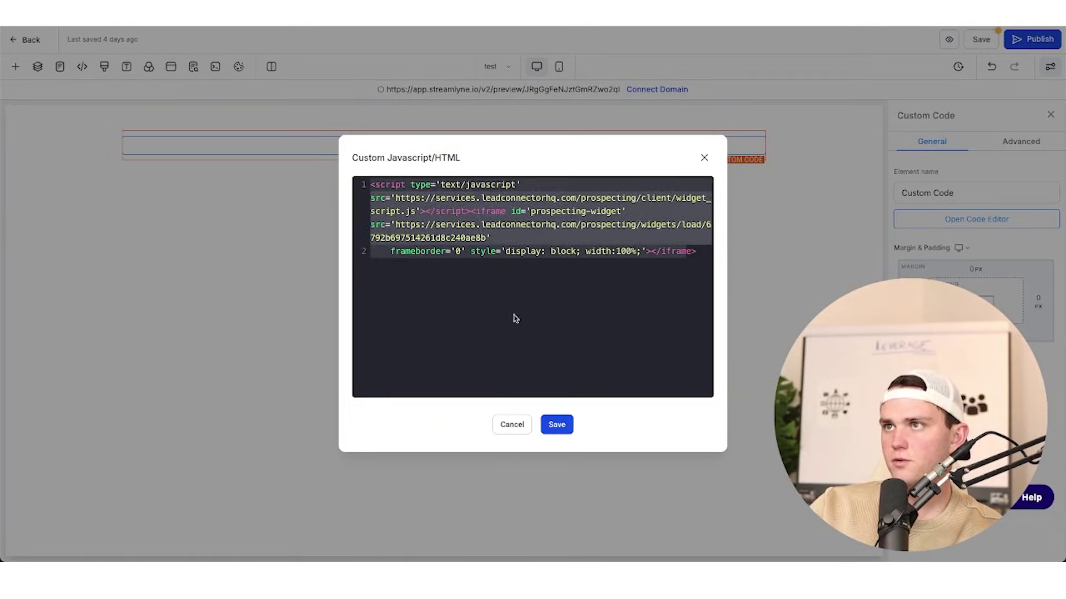
pyautogui.click(557, 425)
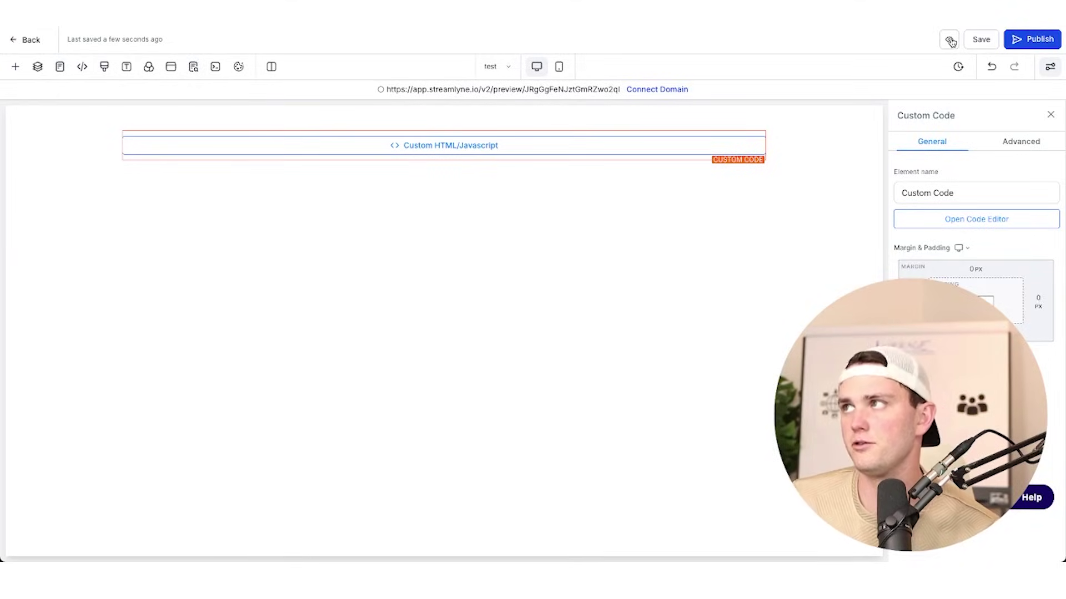
pyautogui.click(950, 42)
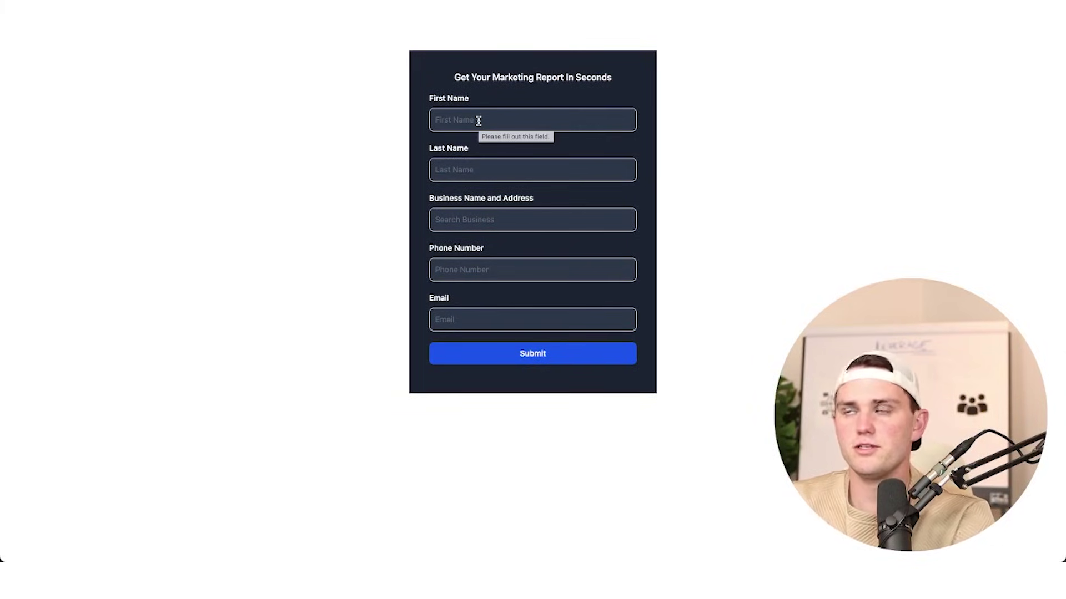
# Enter the test contact's first and last name and choose Himalayan Salt Cave Spa & Float.
pyautogui.press('Tab')
pyautogui.press('Tab')
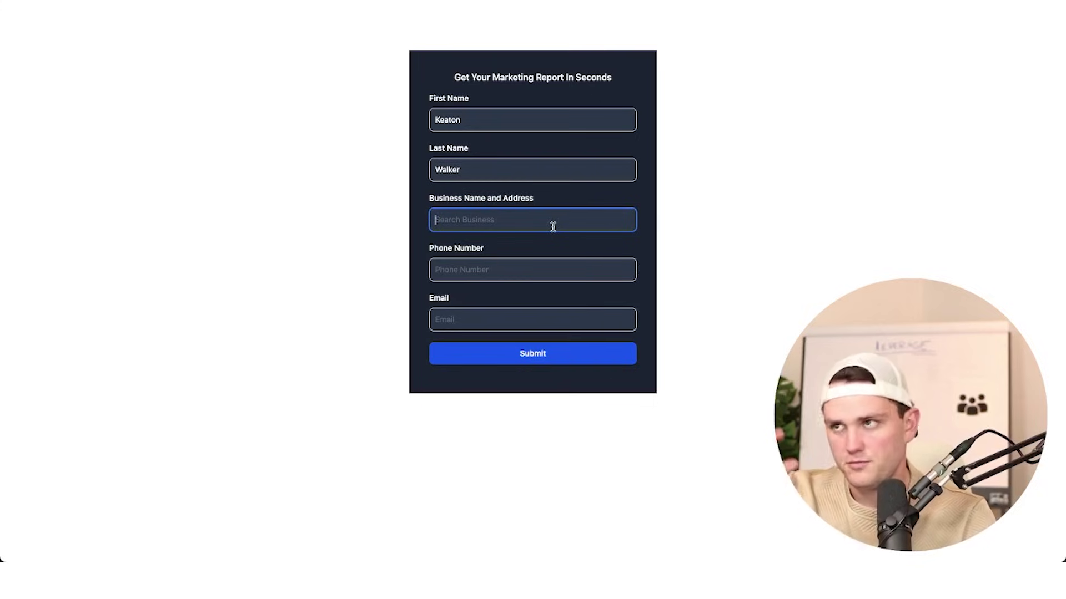
pyautogui.write('himalayan salt')
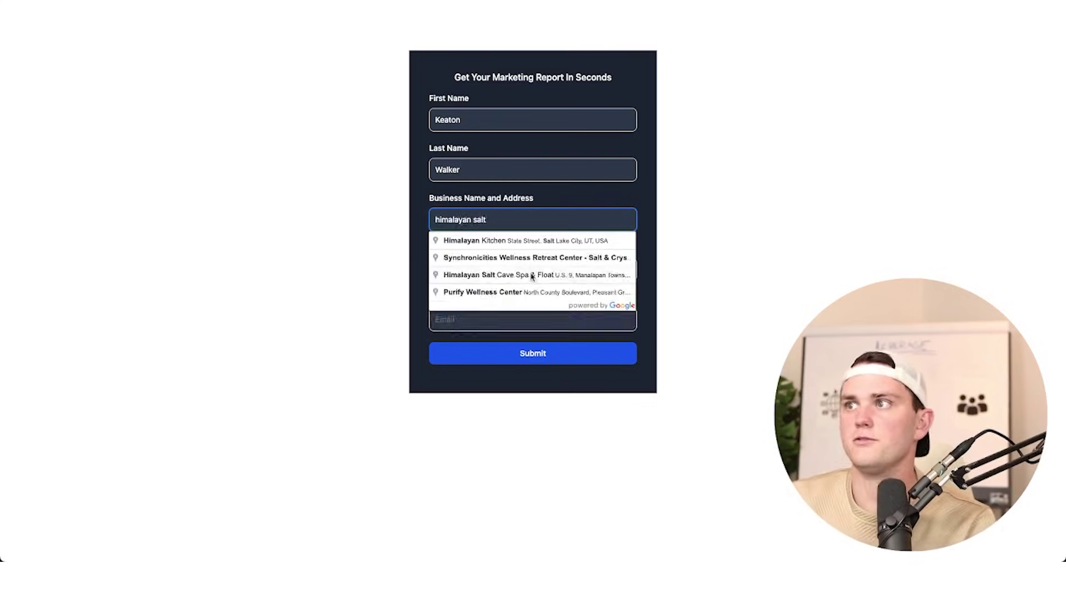
pyautogui.click(531, 276)
# Paste the phone number and e-mail into the form and submit it.
pyautogui.click(512, 270)
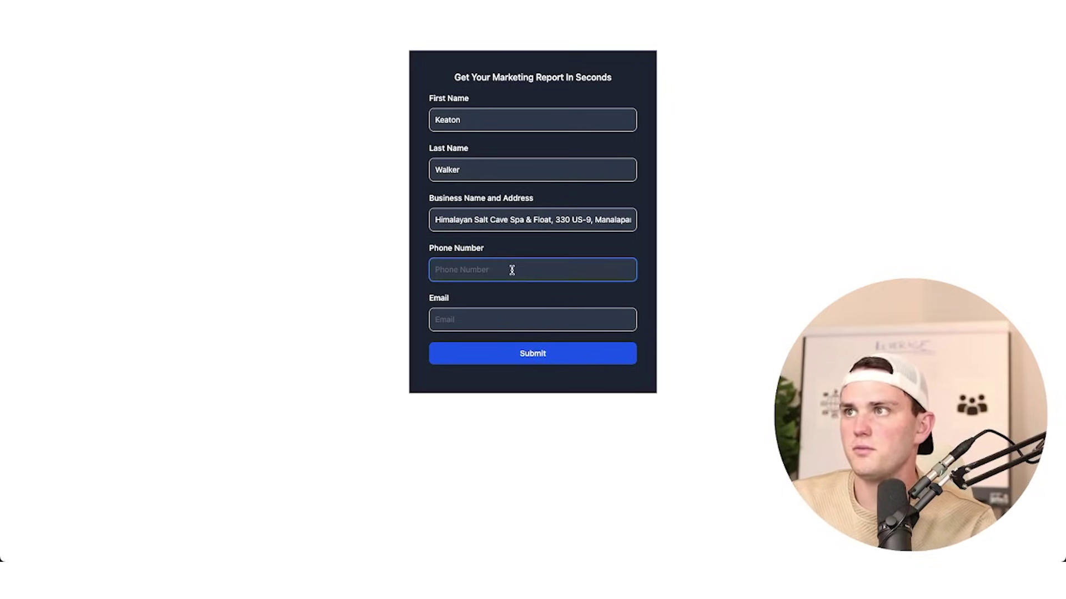
pyautogui.press('super+v')
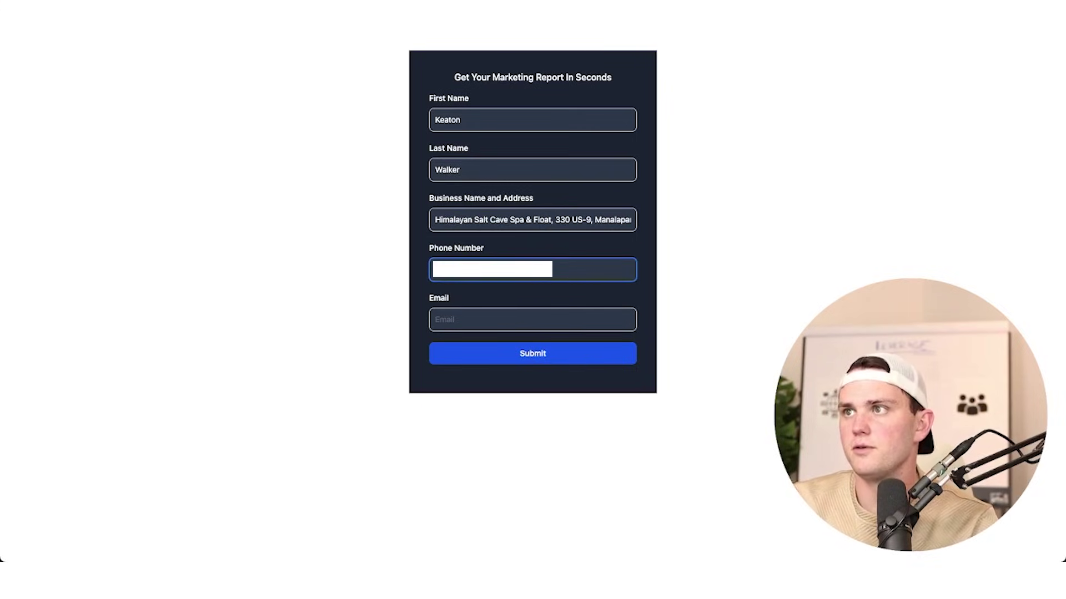
pyautogui.press('Tab')
pyautogui.press('super+v')
pyautogui.press('Return')
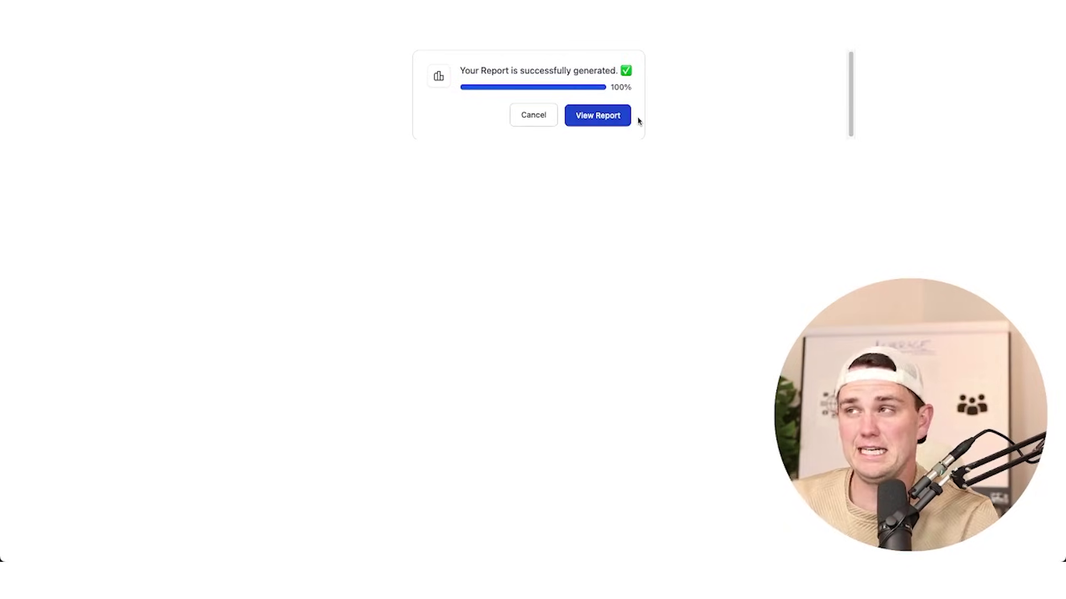
pyautogui.click(595, 125)
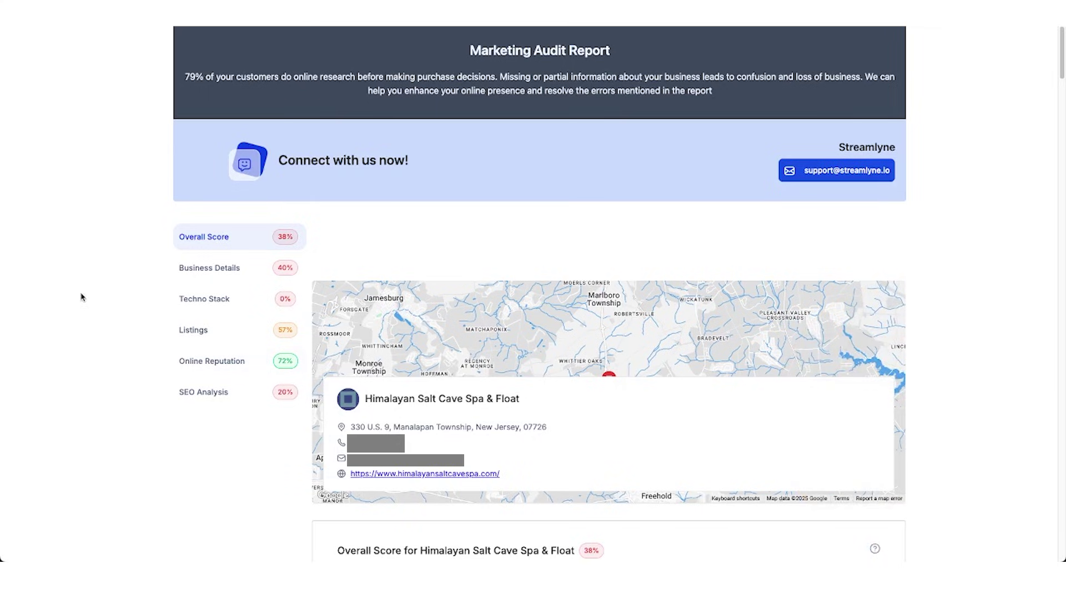
pyautogui.scroll(-4, 142, 314)
pyautogui.scroll(-10, 142, 313)
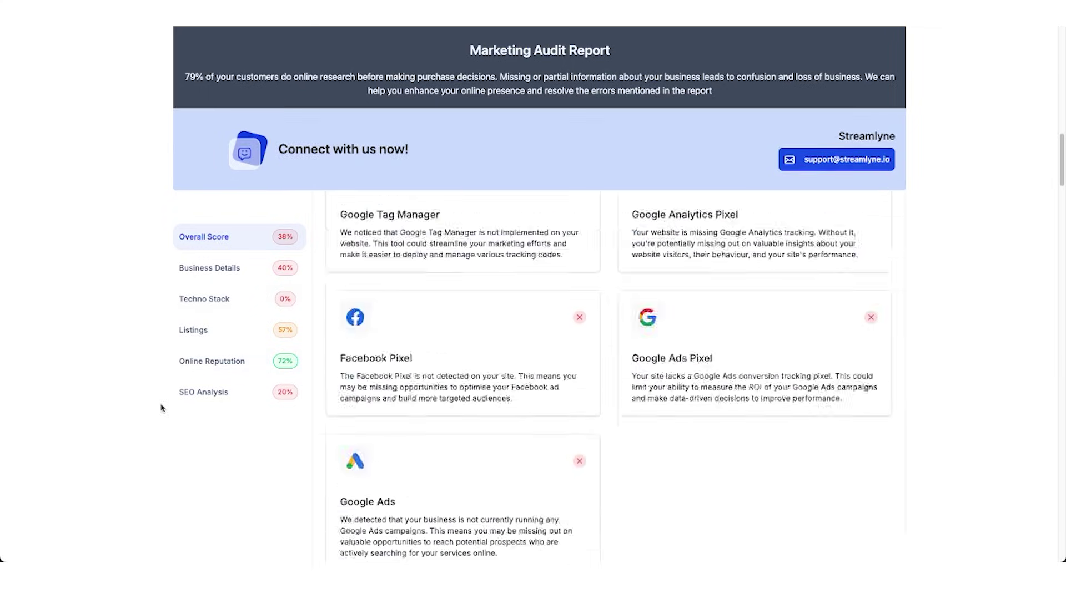
pyautogui.scroll(-15, 161, 408)
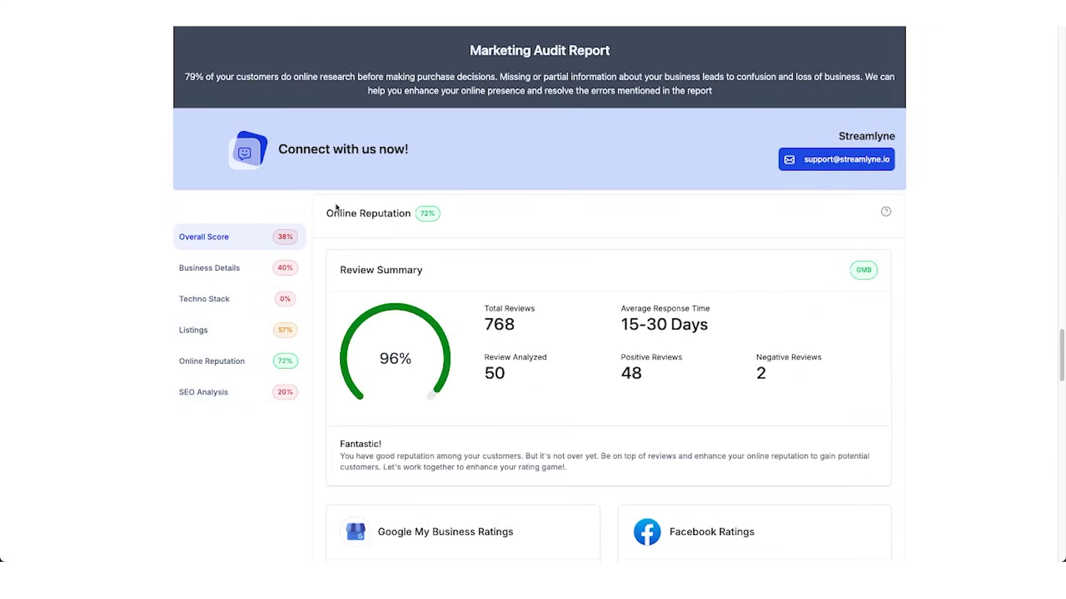
pyautogui.scroll(-5, 488, 364)
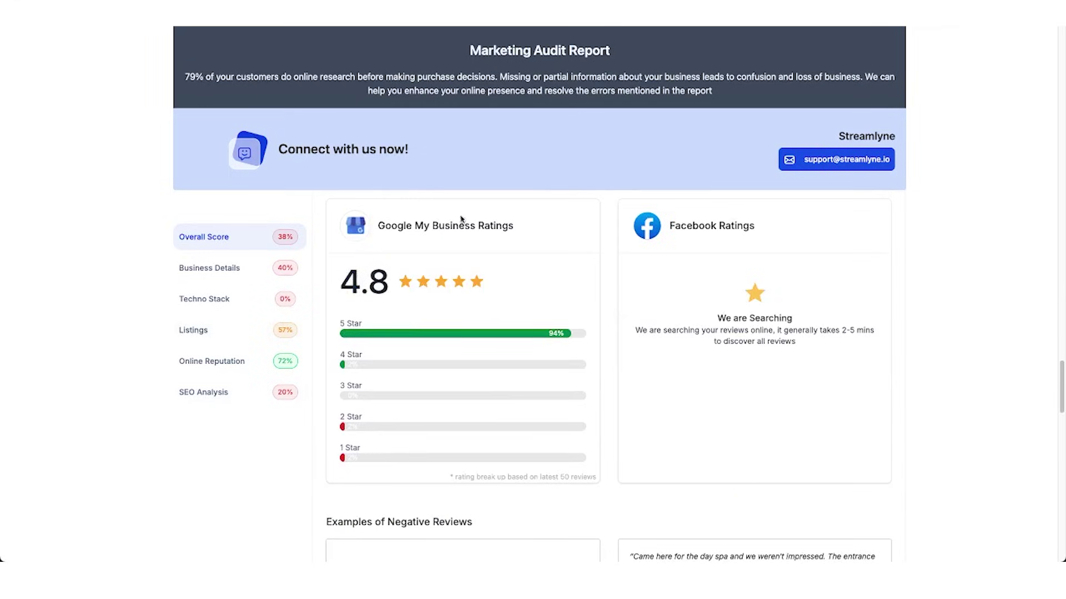
pyautogui.moveTo(377, 226); pyautogui.dragTo(539, 233)
pyautogui.scroll(-8, 620, 294)
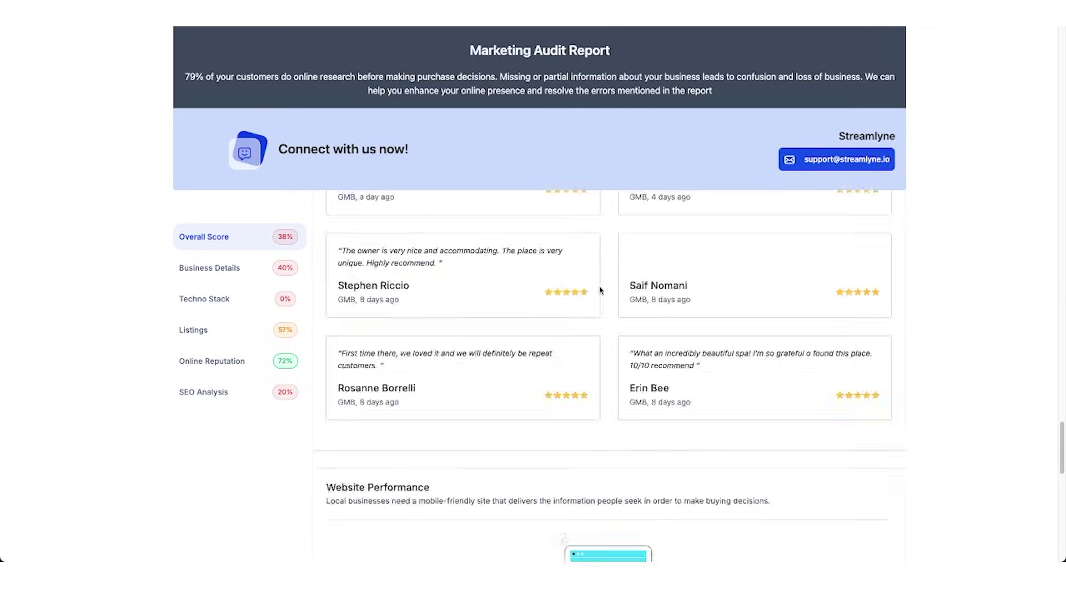
pyautogui.scroll(8, 398, 376)
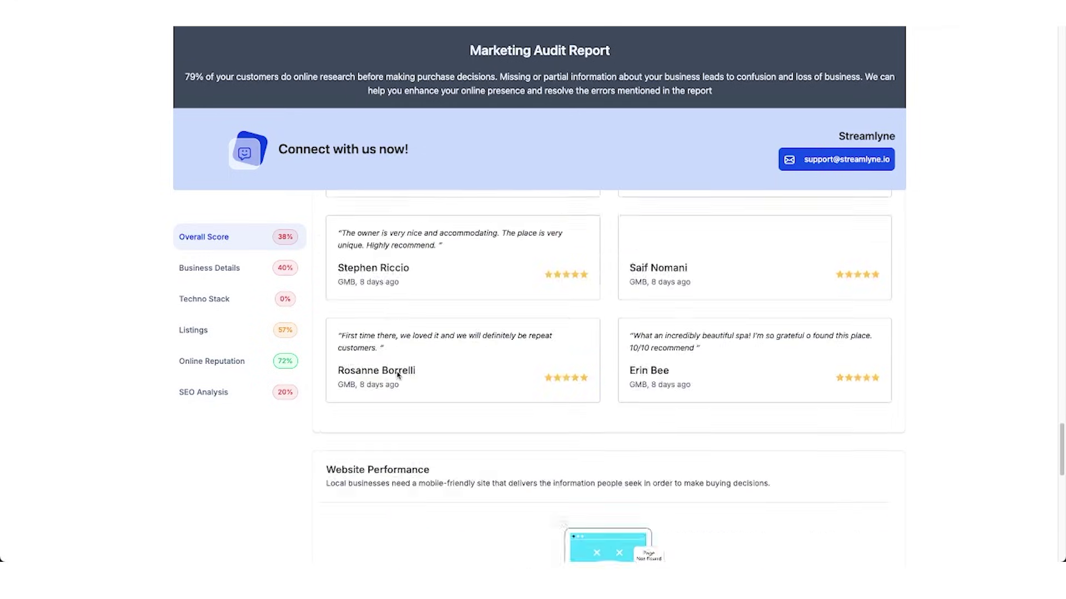
pyautogui.scroll(-8, 397, 376)
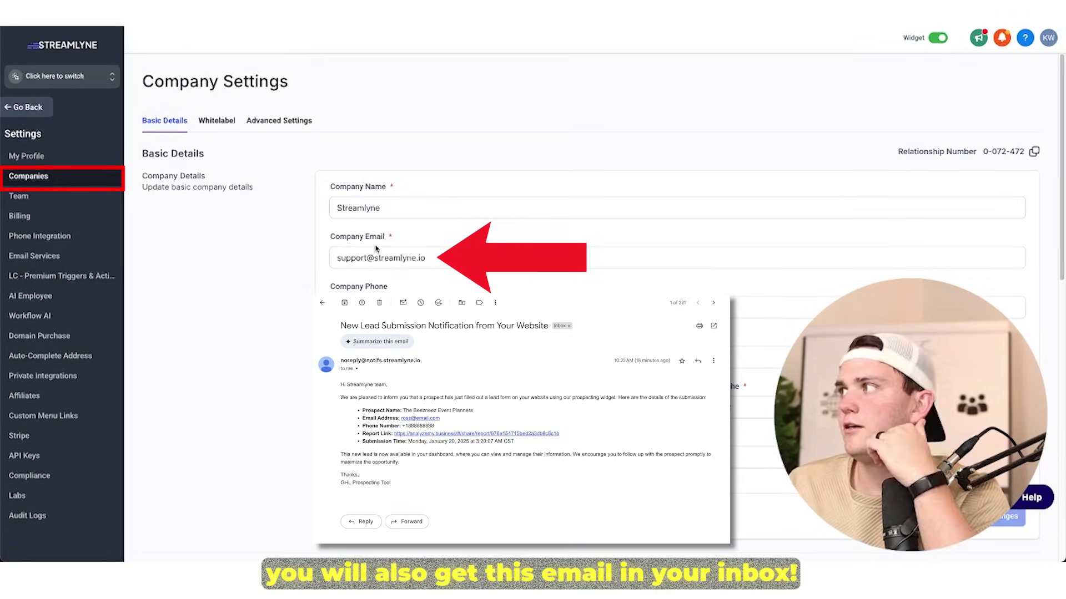
# Open the Himalayan Salt Cave Spa & Float prospect and look over its email and phone fields.
pyautogui.press('Tab')
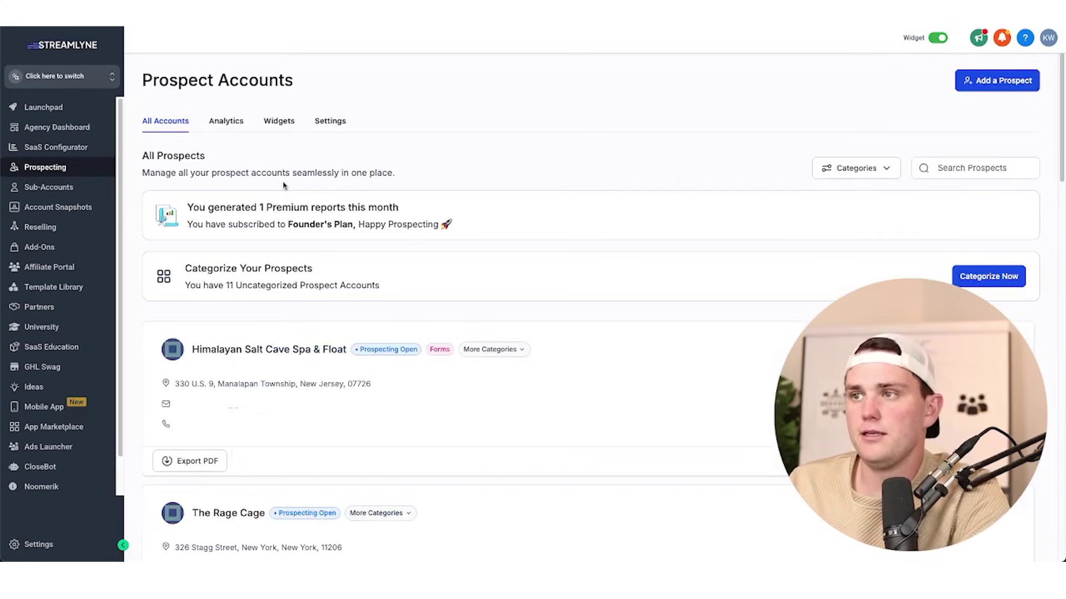
pyautogui.click(341, 410)
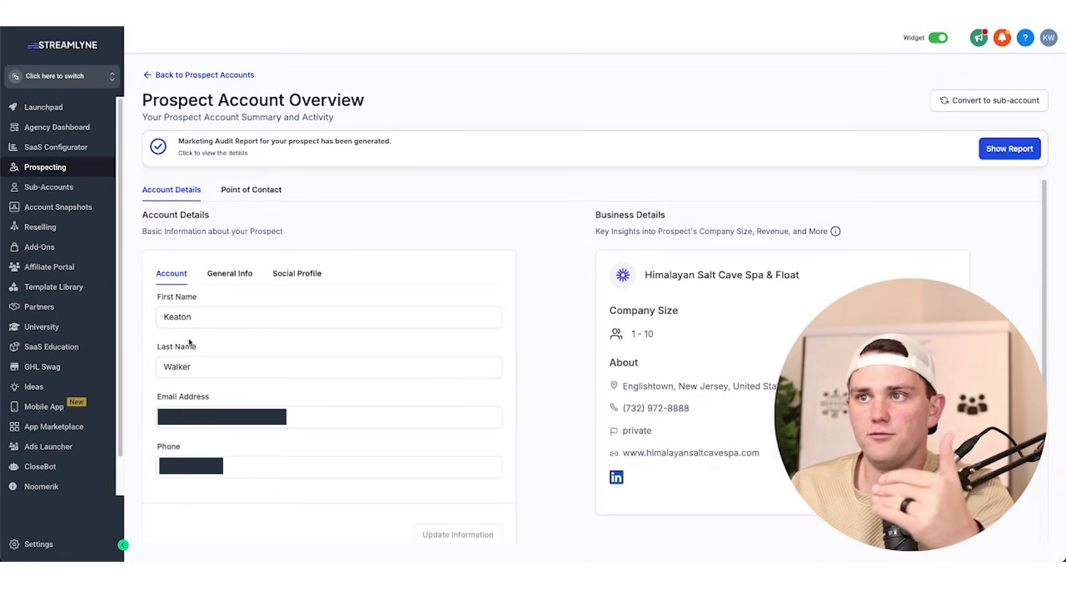
pyautogui.click(302, 418)
pyautogui.press('Tab')
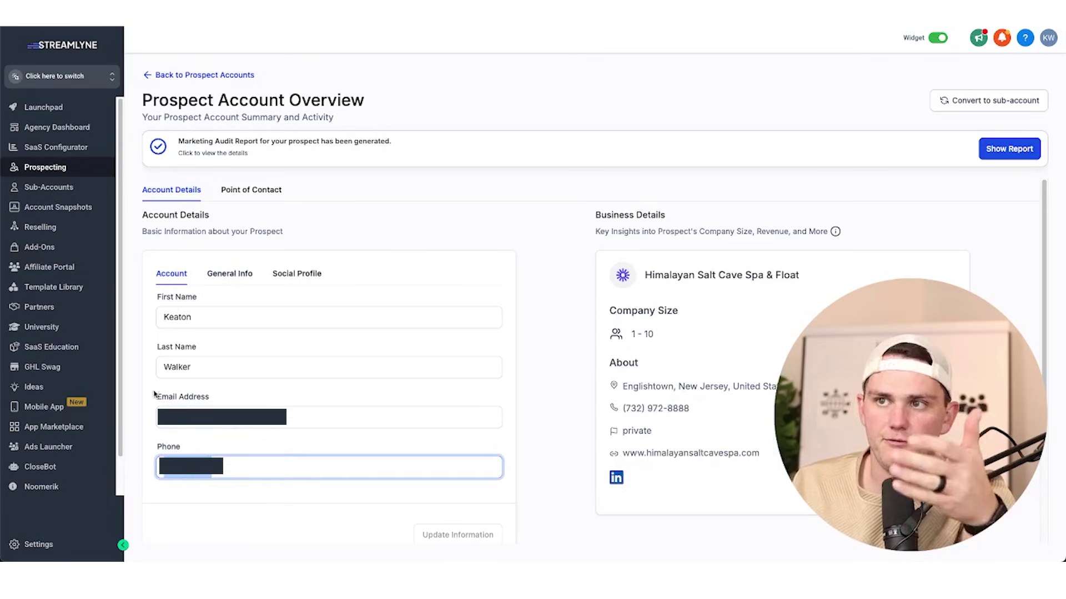
pyautogui.click(149, 388)
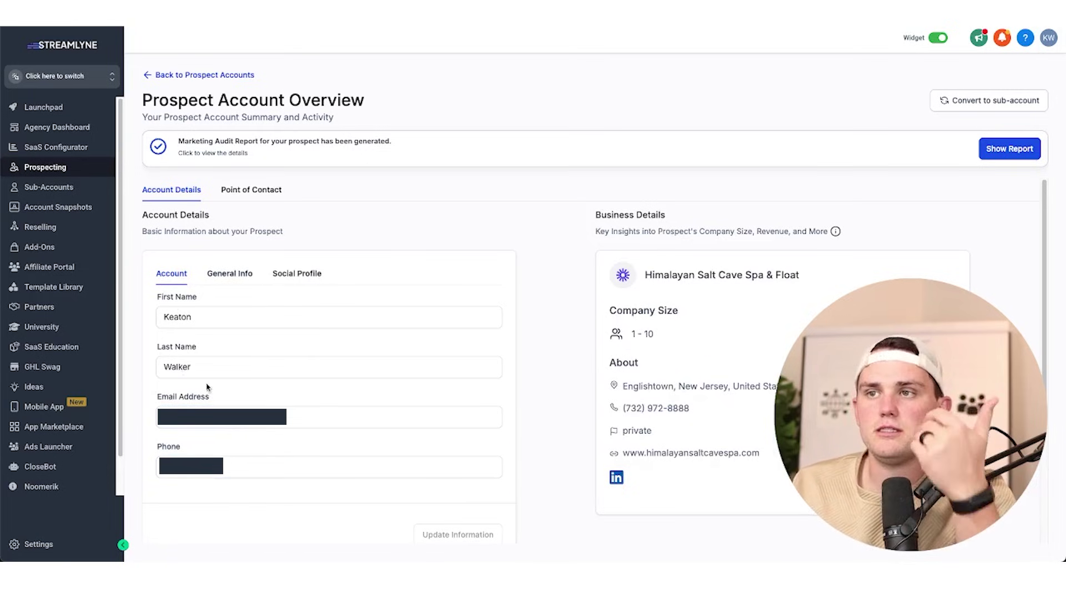
pyautogui.scroll(-1, 184, 394)
pyautogui.scroll(1, 243, 274)
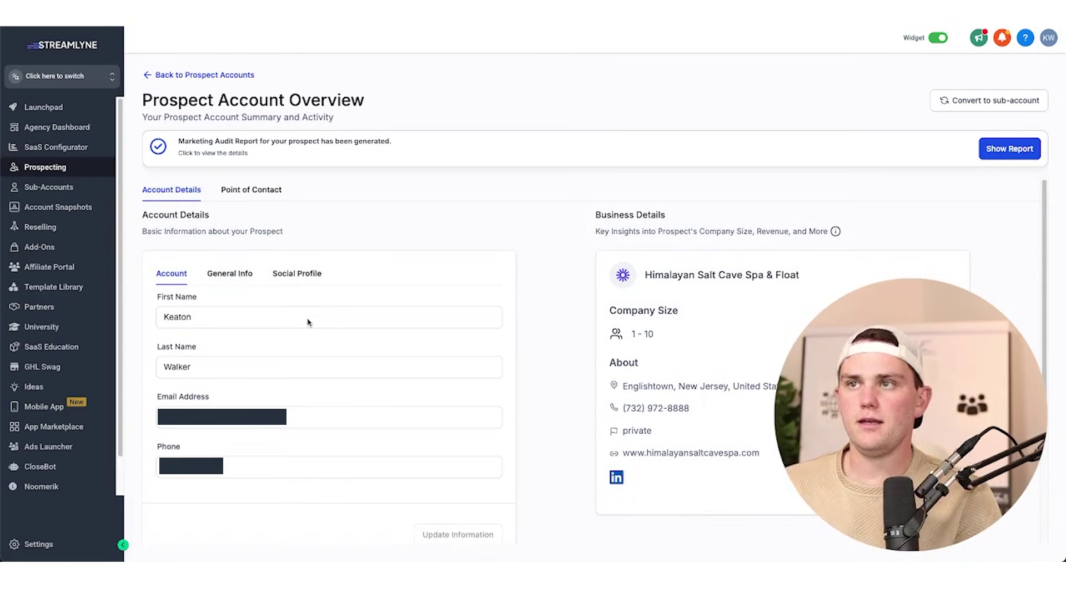
# Review the prospect's General Info, Social Profile and Point of Contact, including the contact's LinkedIn profile.
pyautogui.click(227, 274)
pyautogui.scroll(-3, 317, 348)
pyautogui.scroll(3, 311, 267)
pyautogui.click(311, 274)
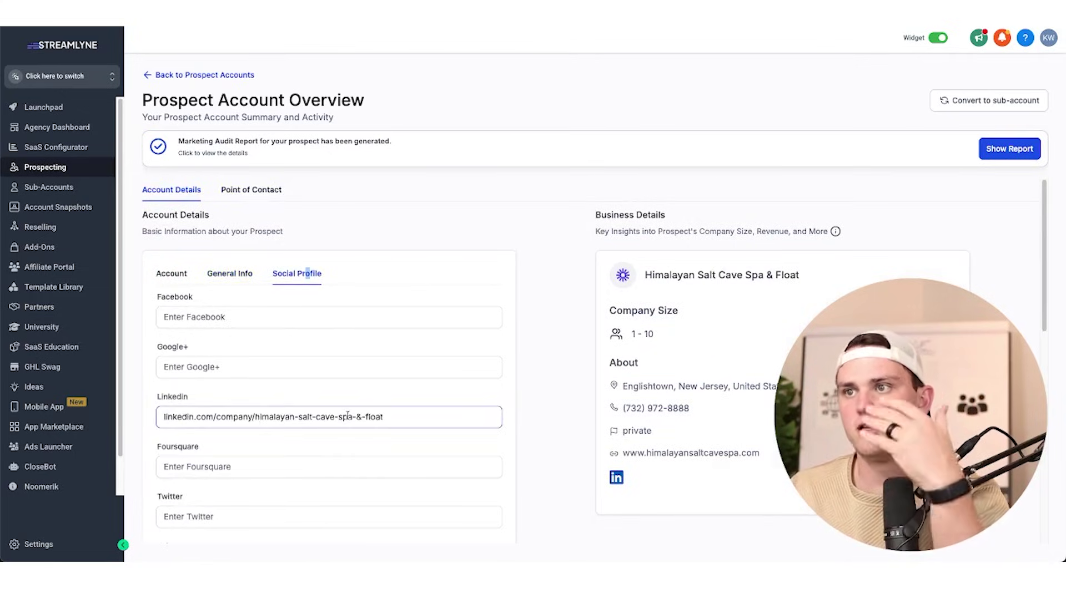
pyautogui.scroll(-7, 343, 392)
pyautogui.scroll(7, 366, 446)
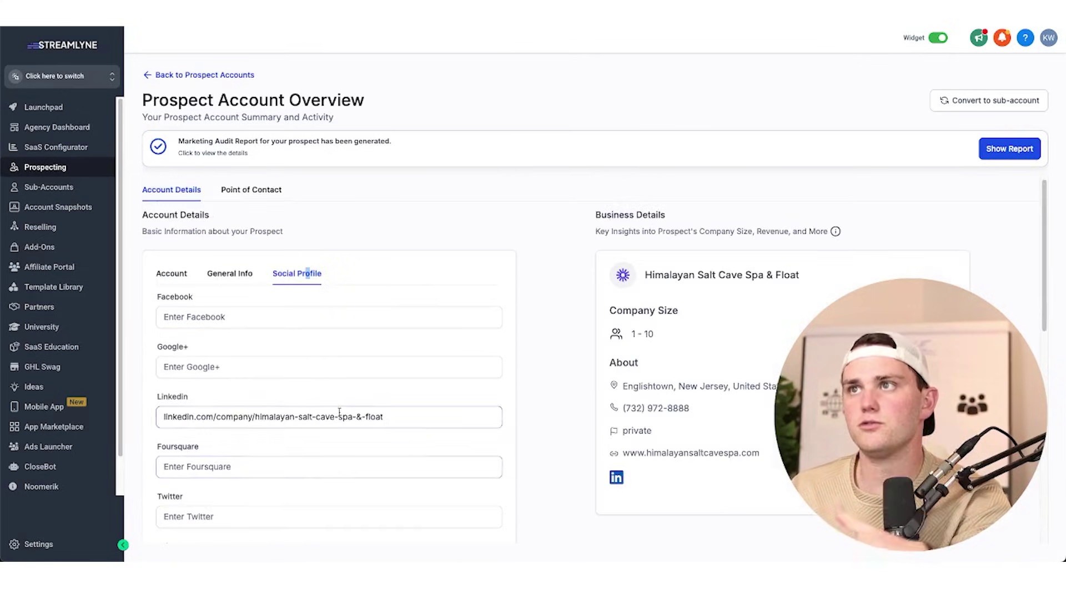
pyautogui.click(172, 274)
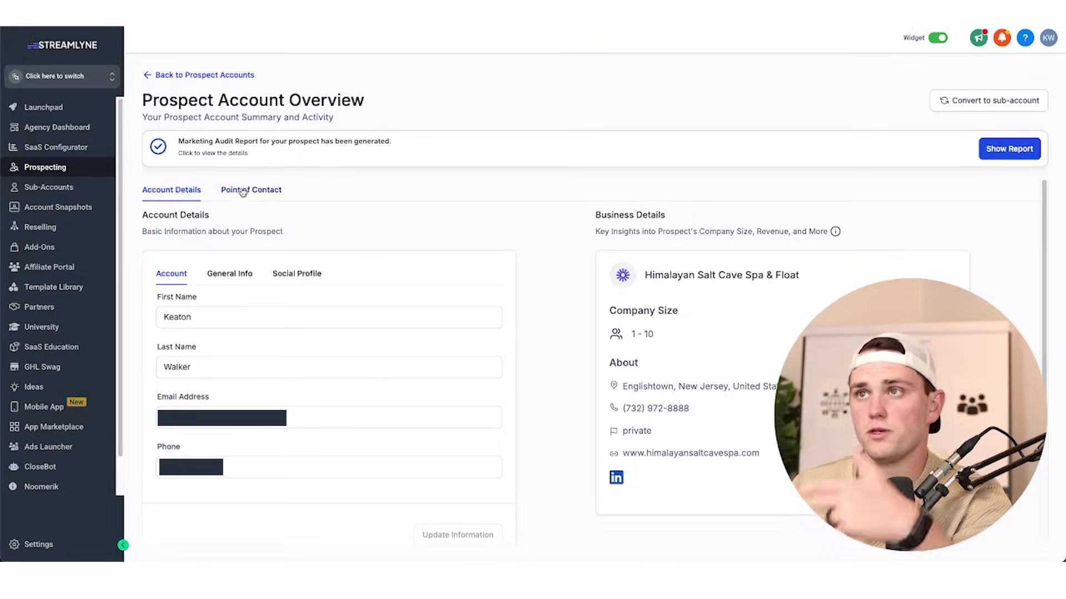
pyautogui.click(244, 191)
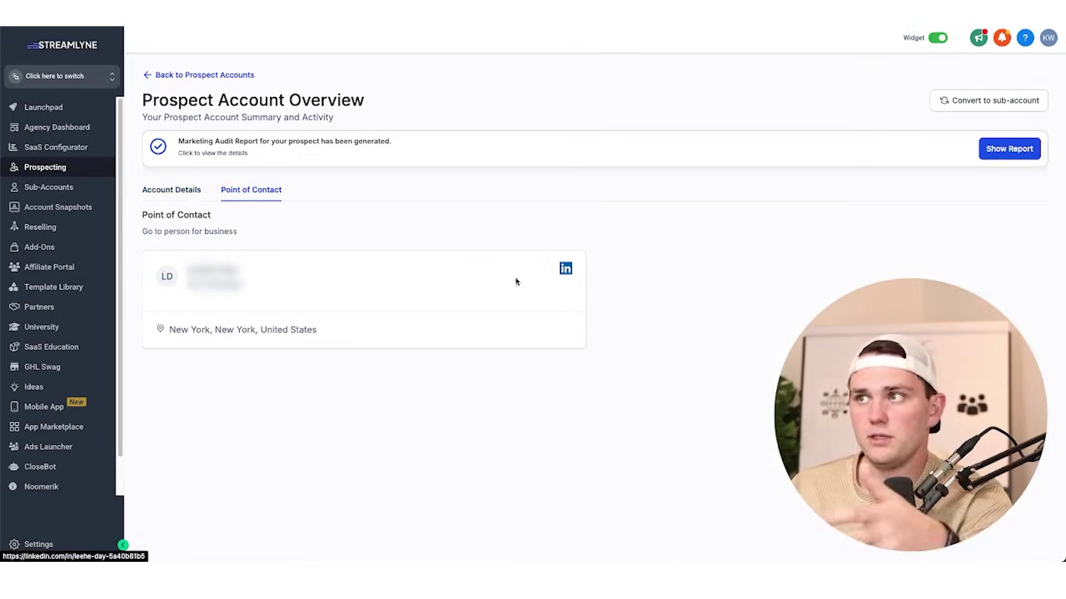
pyautogui.click(565, 269)
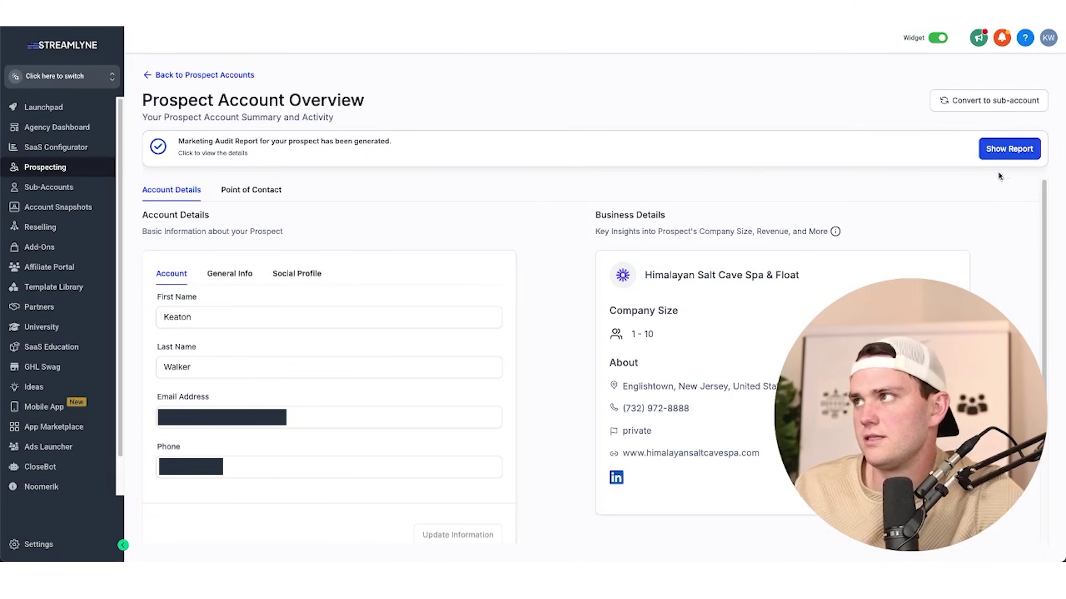
# Open the prospect's marketing audit report and hide its Website Performance section.
pyautogui.click(1011, 146)
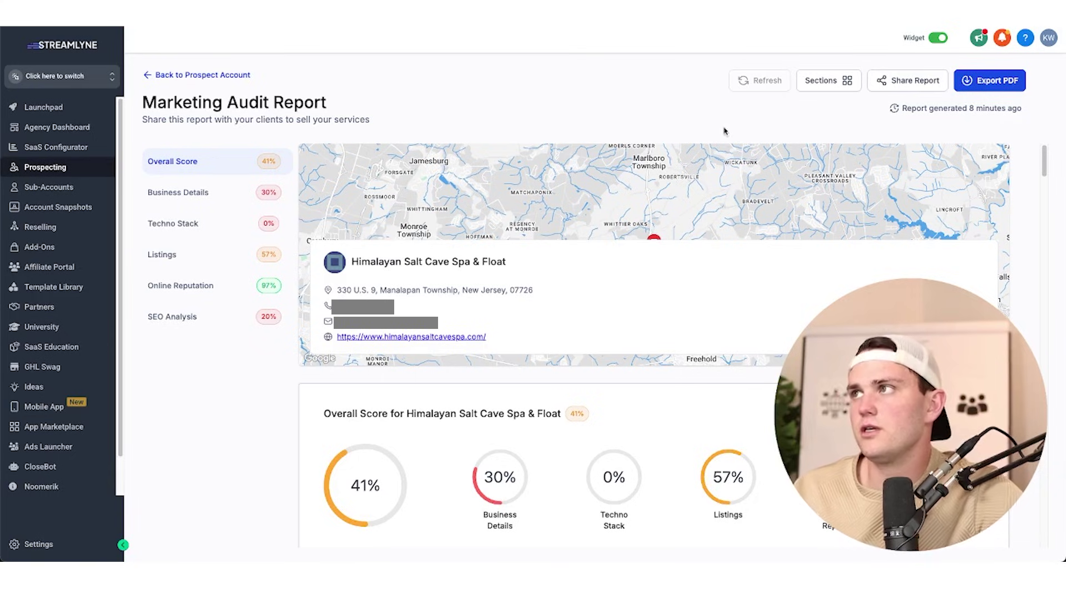
pyautogui.click(847, 83)
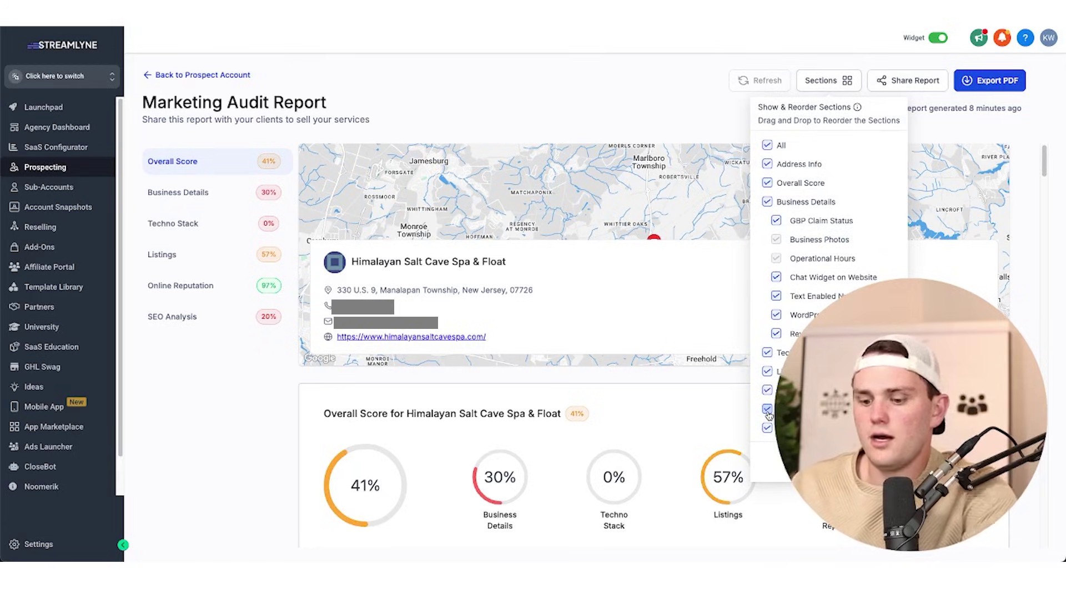
pyautogui.click(767, 410)
pyautogui.click(830, 463)
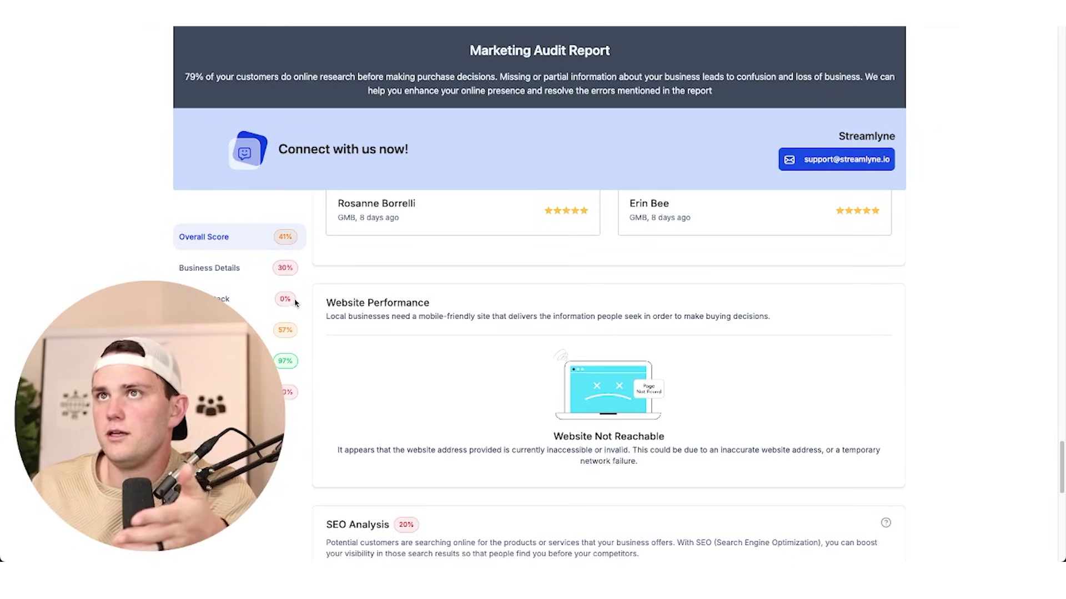
pyautogui.scroll(-2, 390, 319)
pyautogui.scroll(5, 390, 319)
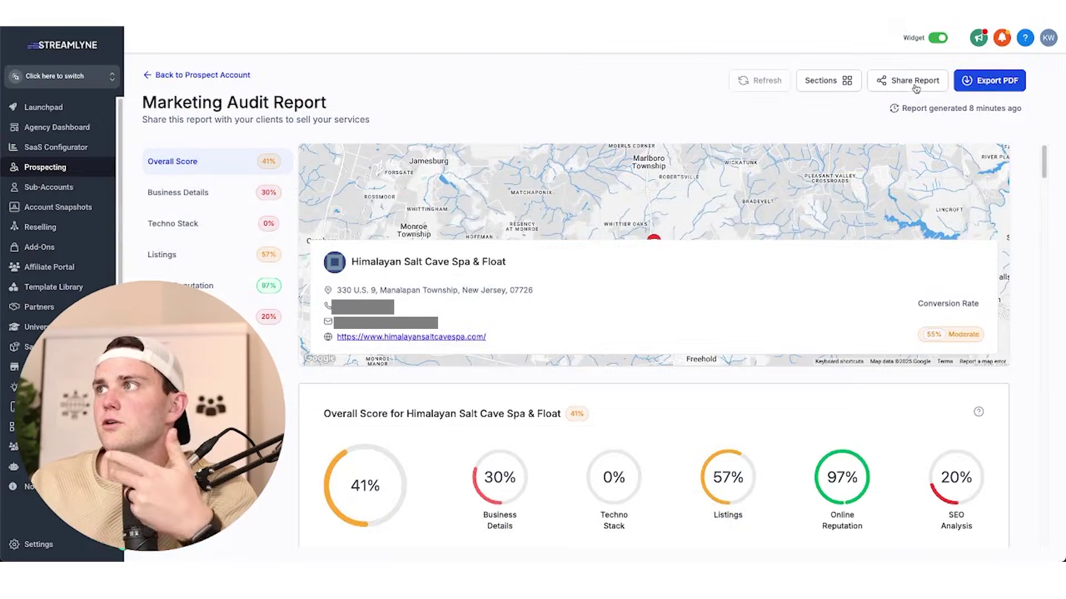
# Copy the report's share link.
pyautogui.click(904, 80)
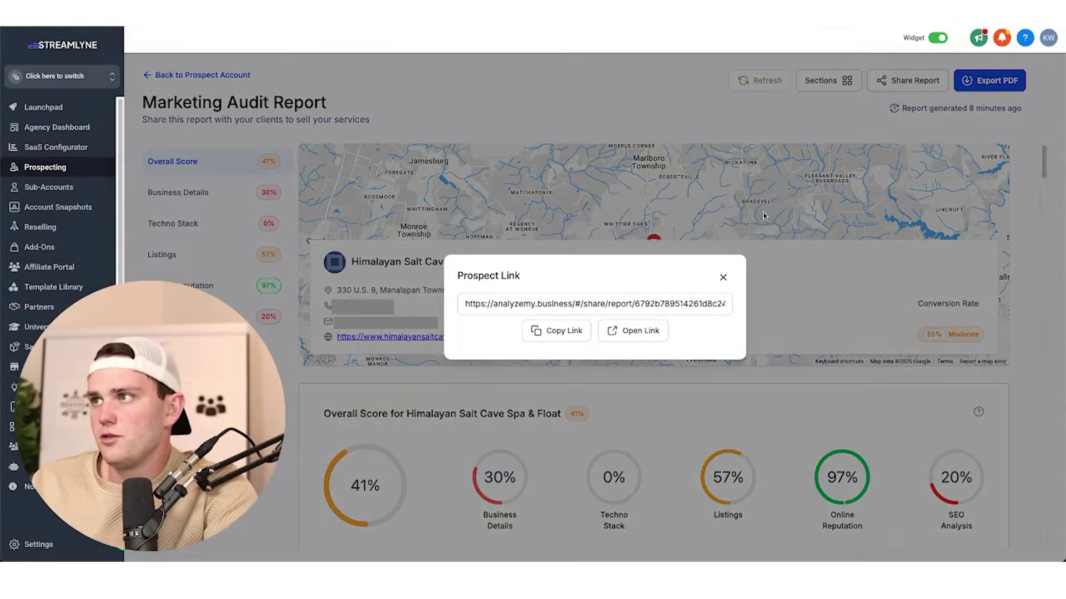
pyautogui.click(552, 332)
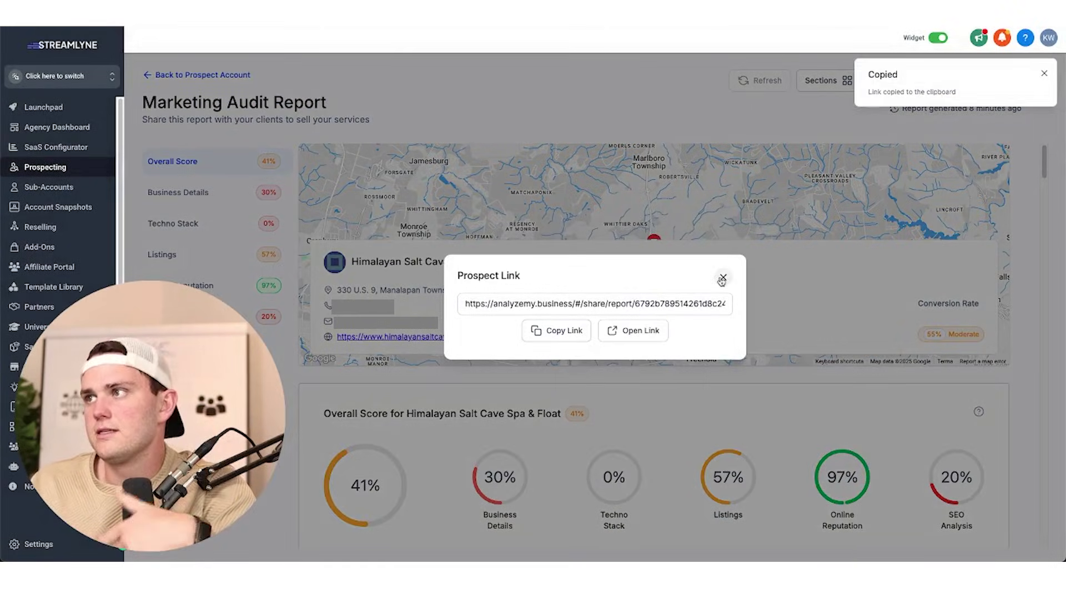
pyautogui.click(722, 278)
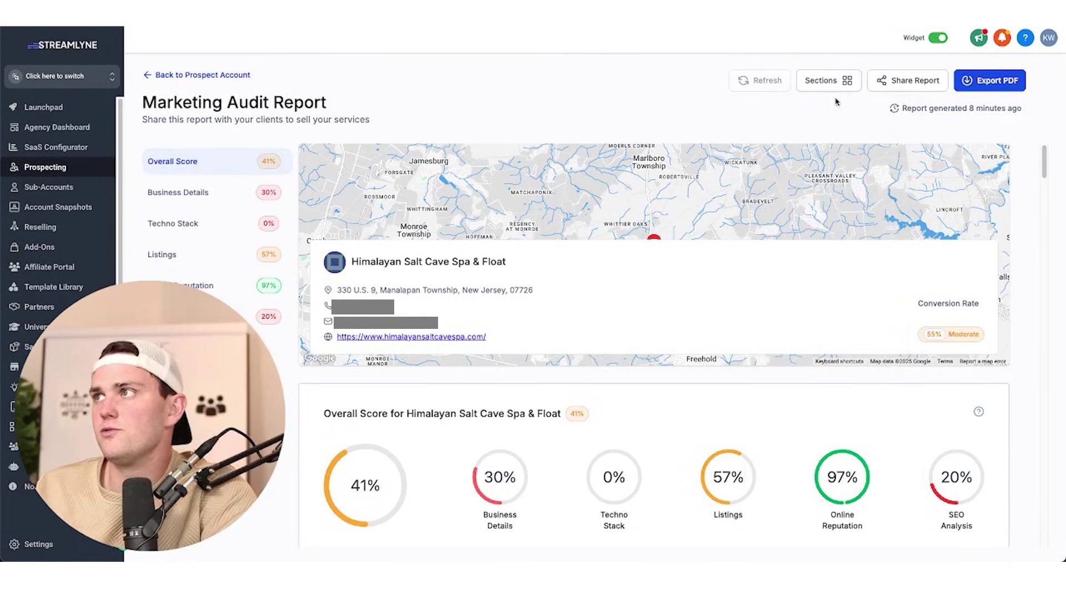
# Hide both the SEO Analysis and Website Performance sections and apply the change.
pyautogui.click(830, 82)
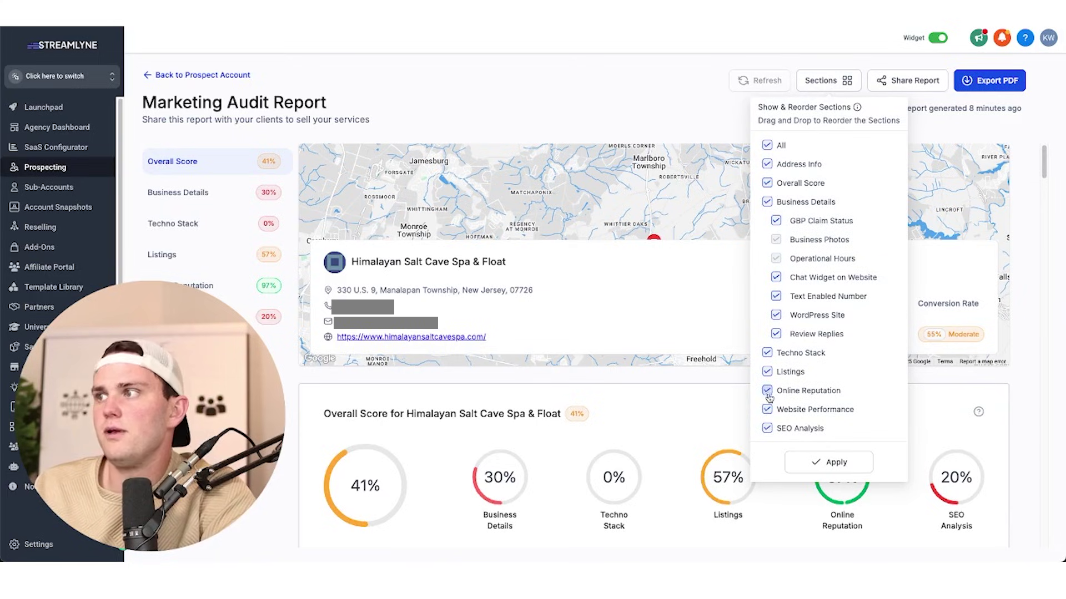
pyautogui.click(767, 428)
pyautogui.click(767, 411)
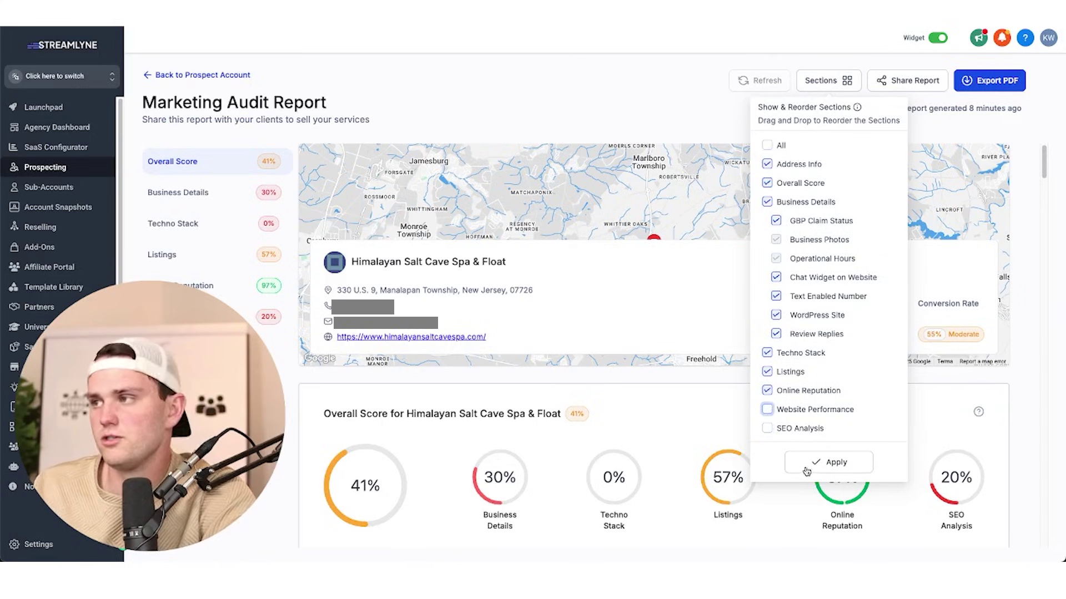
pyautogui.click(837, 464)
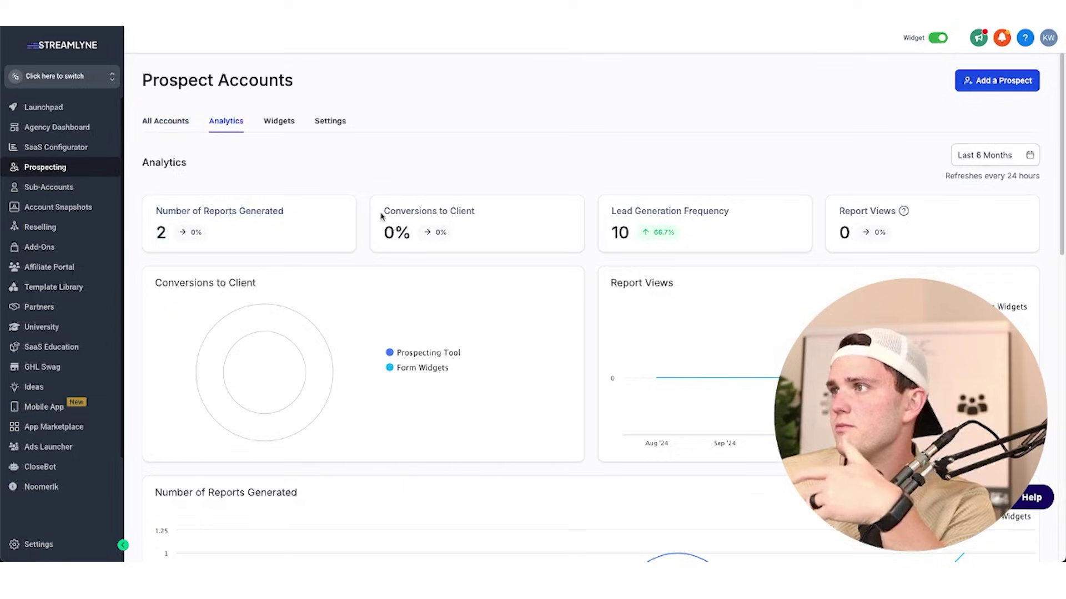
# Scroll the Analytics page down to the Recent Form Submissions list.
pyautogui.scroll(-10, 508, 278)
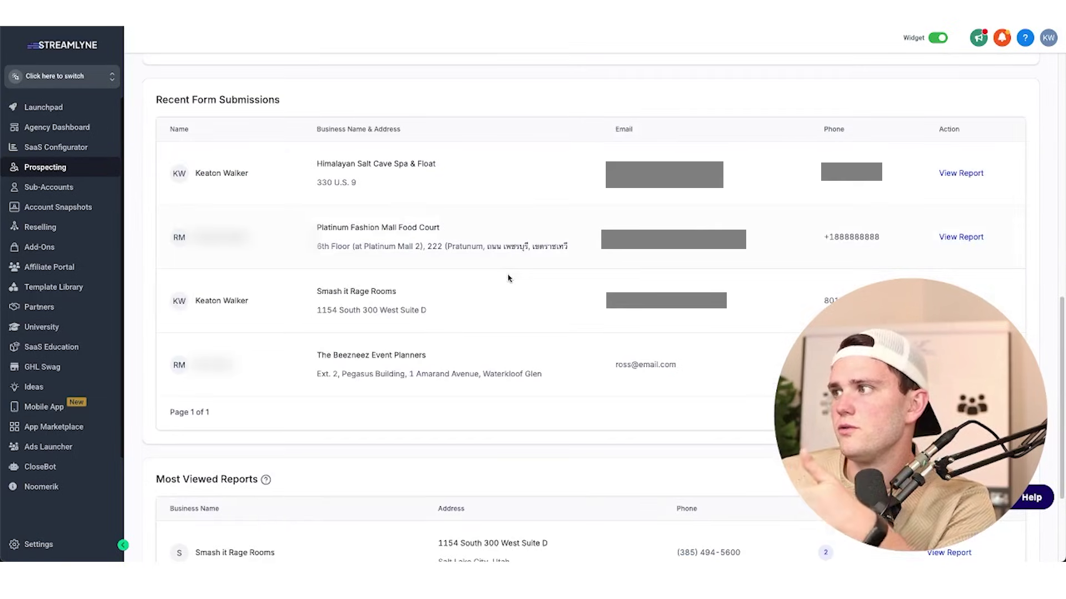
pyautogui.scroll(-3, 508, 278)
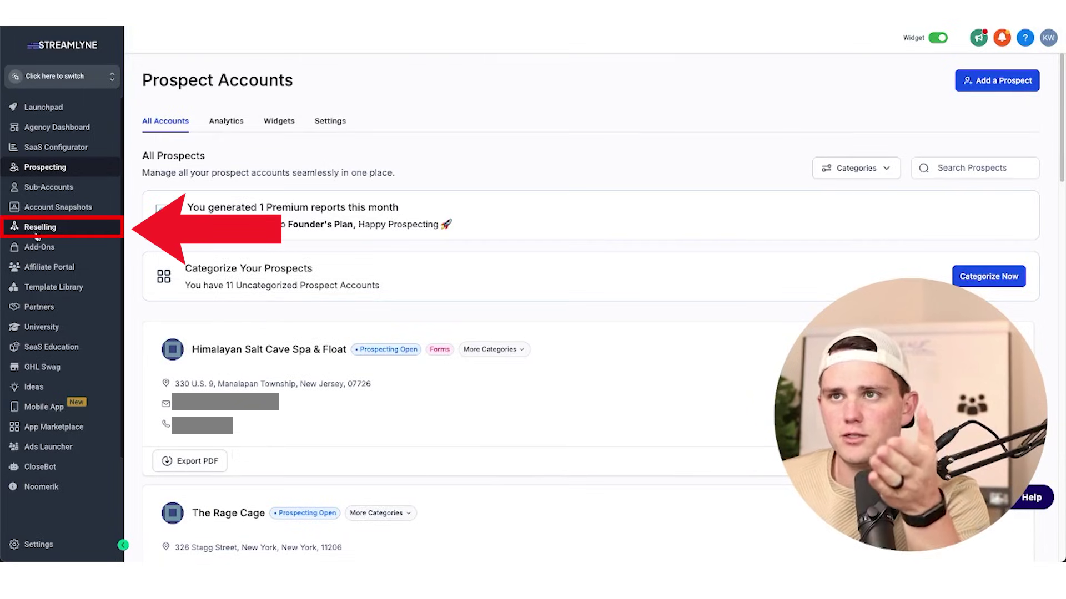
# Check the $29 Re-sell Prospecting price under Reselling, then switch into a client sub-account.
pyautogui.click(37, 232)
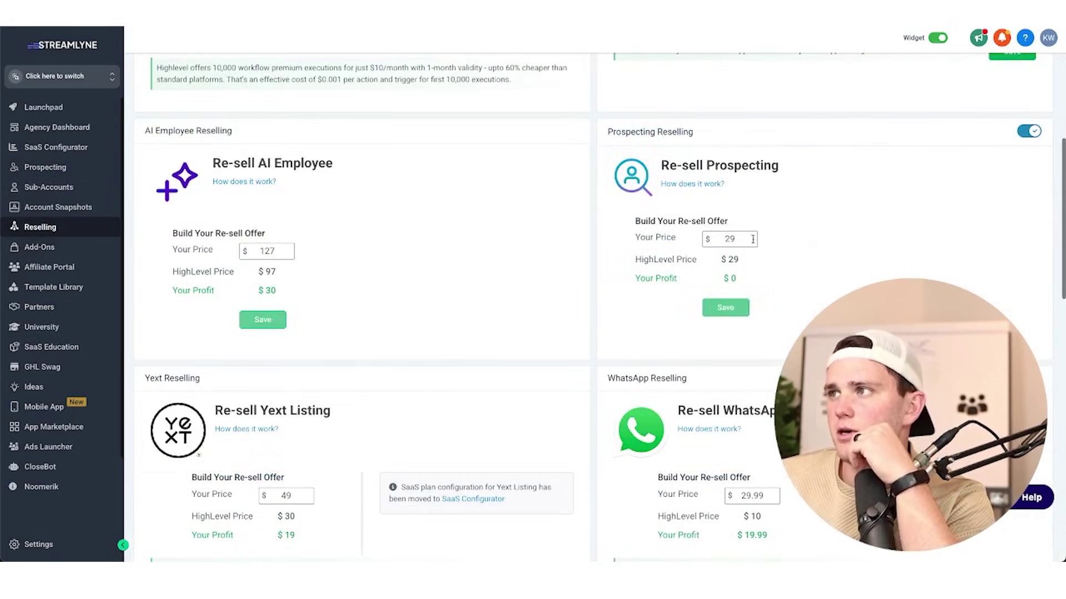
pyautogui.doubleClick(753, 239)
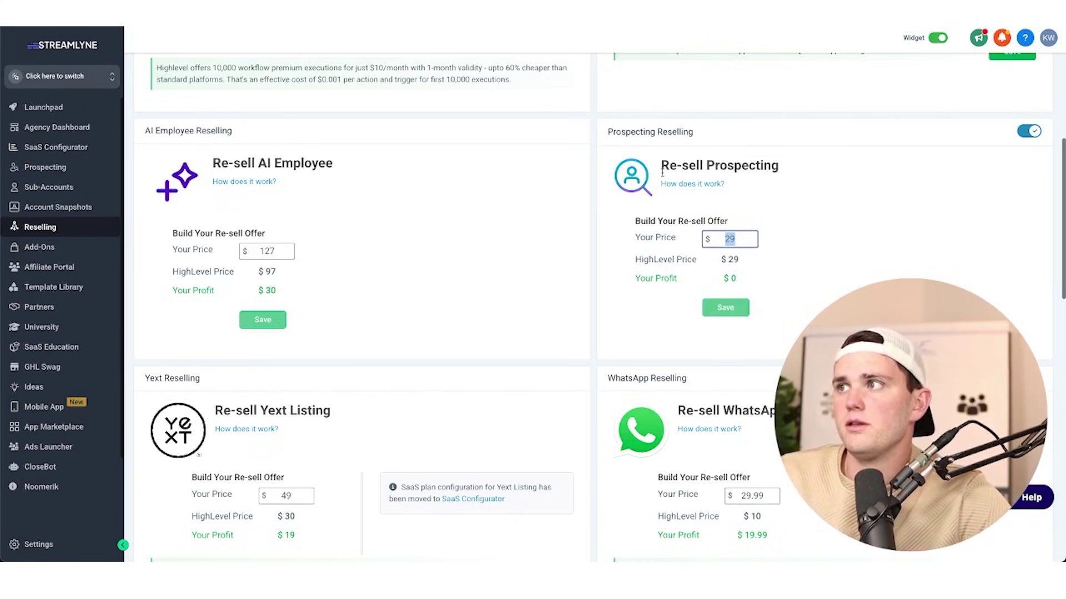
pyautogui.click(105, 77)
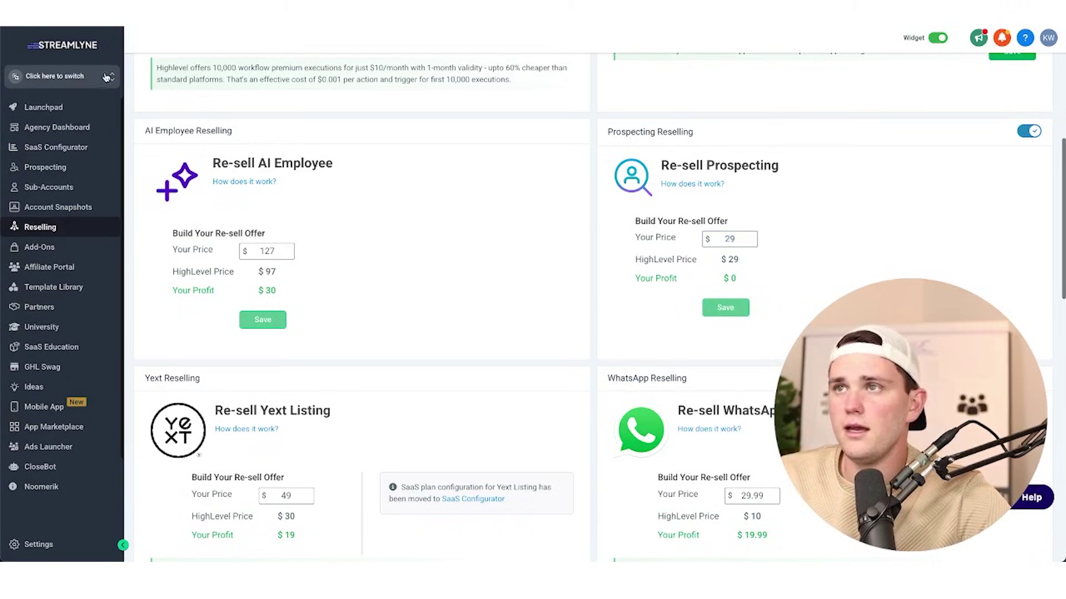
pyautogui.click(230, 133)
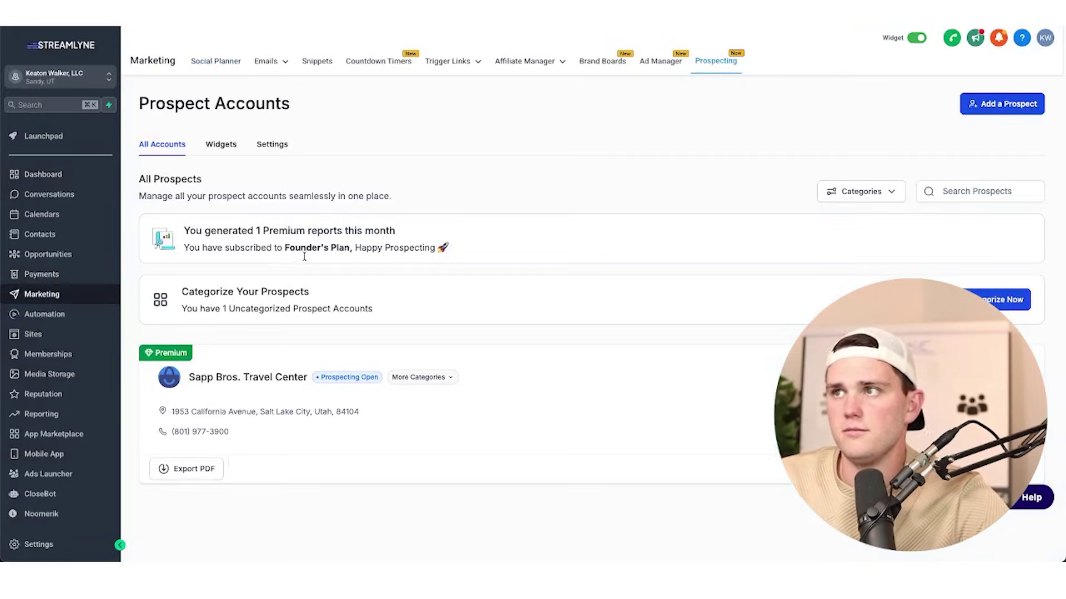
pyautogui.click(224, 147)
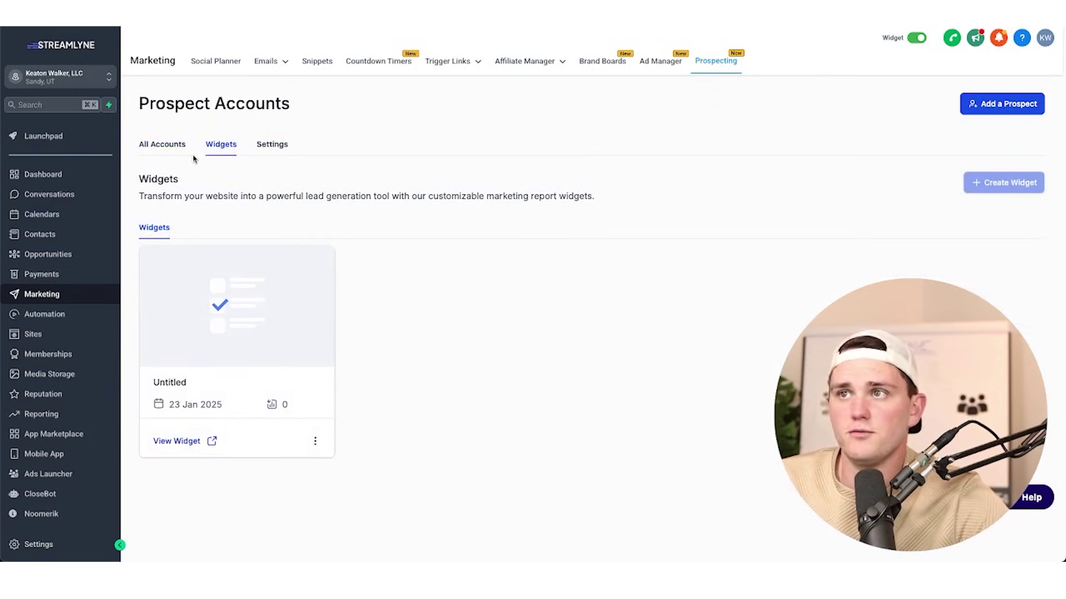
pyautogui.click(164, 146)
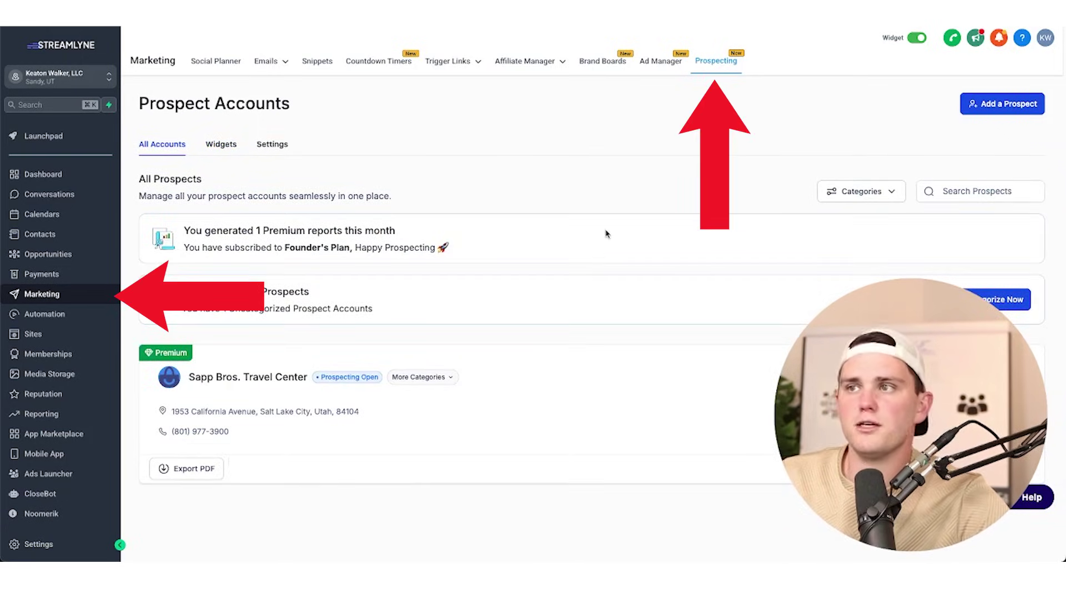